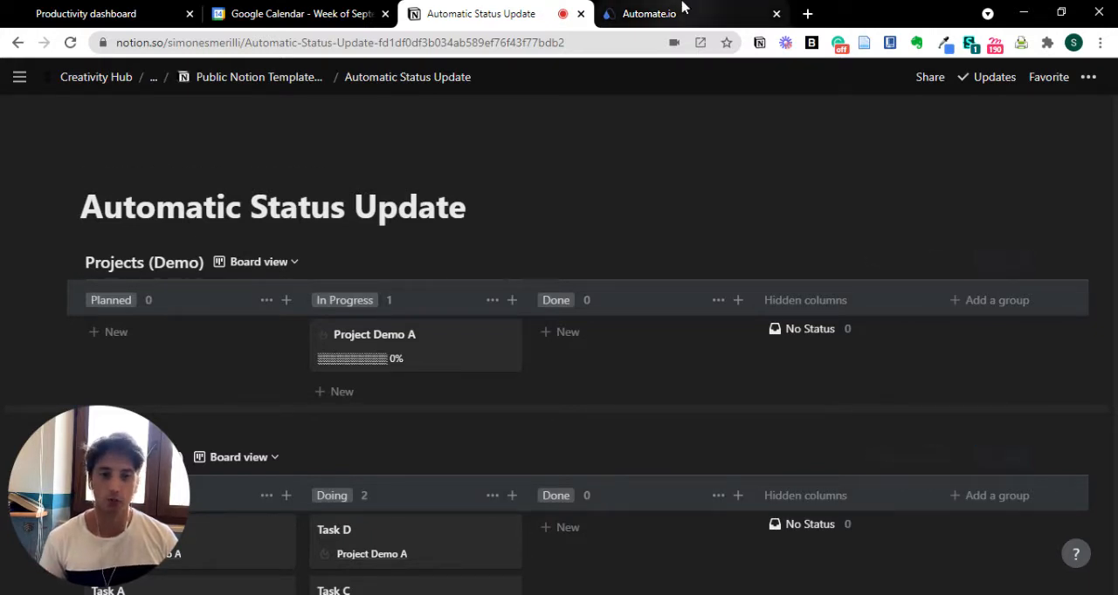
- Look at the bot list in Automate.io and return to the Automatic Status Update page in Notion
click(649, 13)
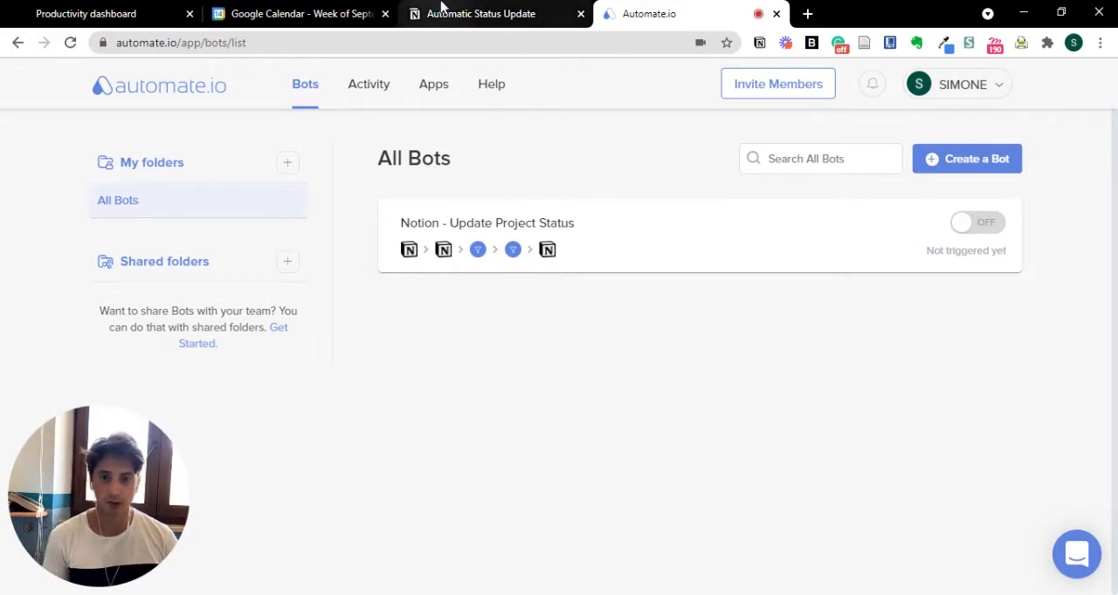
click(441, 7)
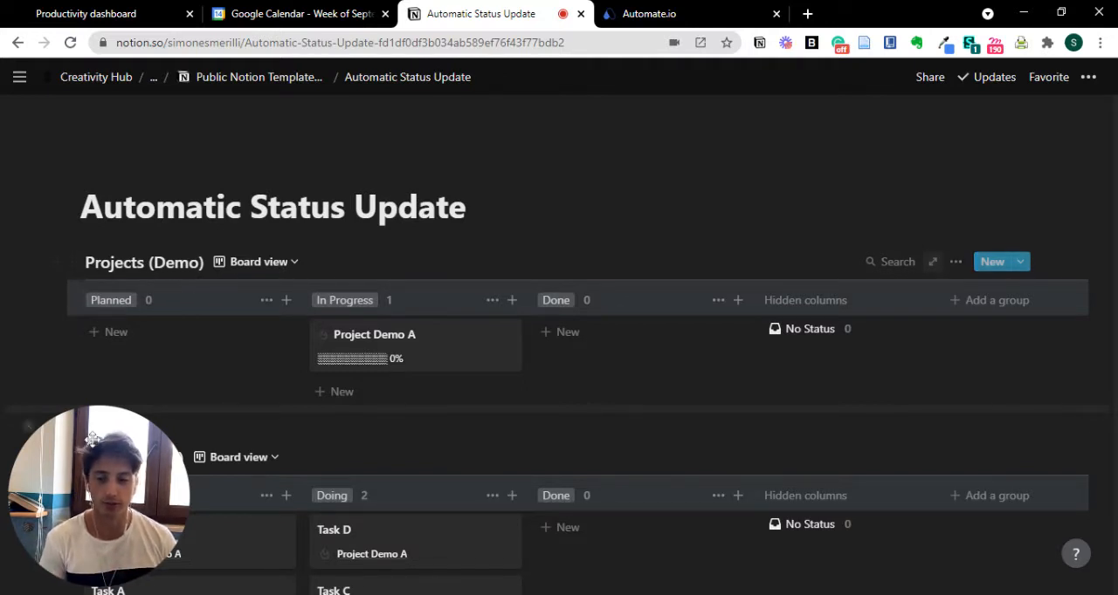
drag(92, 439, 1070, 134)
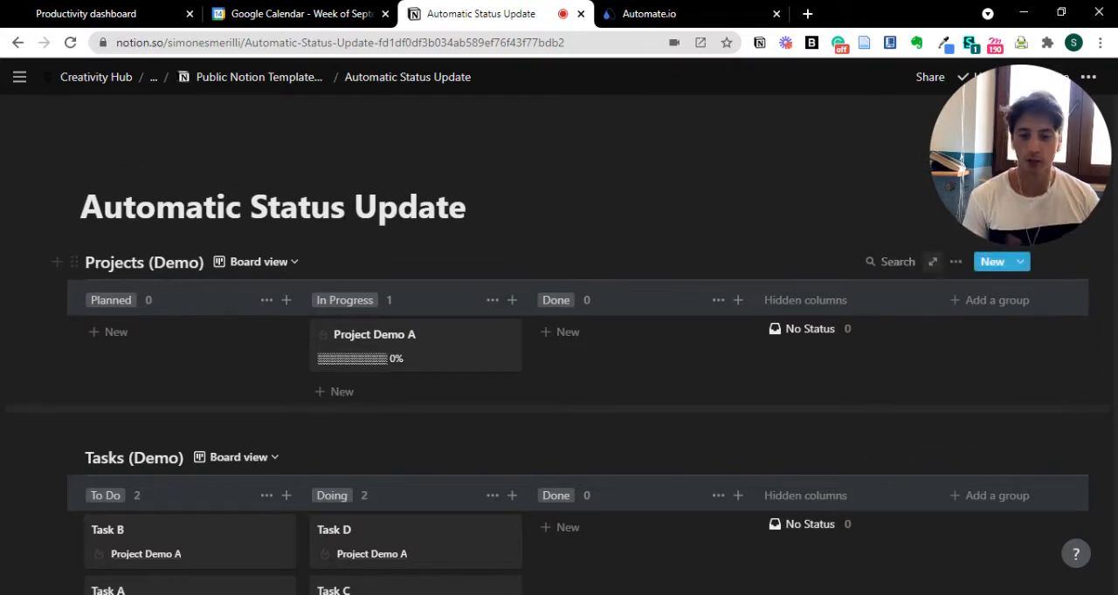
- Open Project Demo A, examine its progress and task properties and its Status options, and close it without changes
click(439, 351)
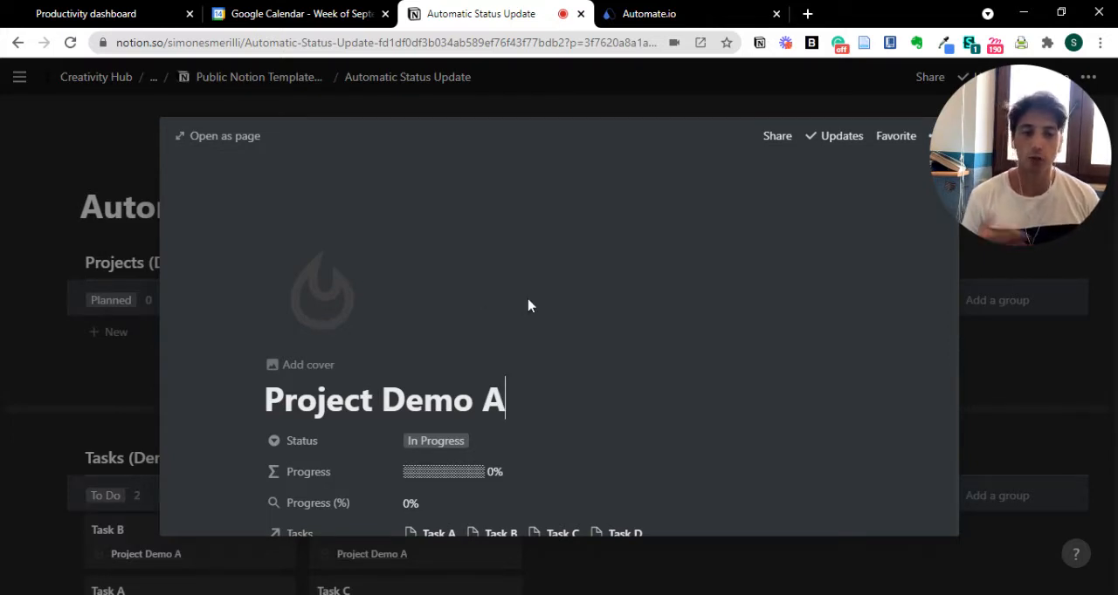
scroll(528, 304, down, 1)
click(572, 276)
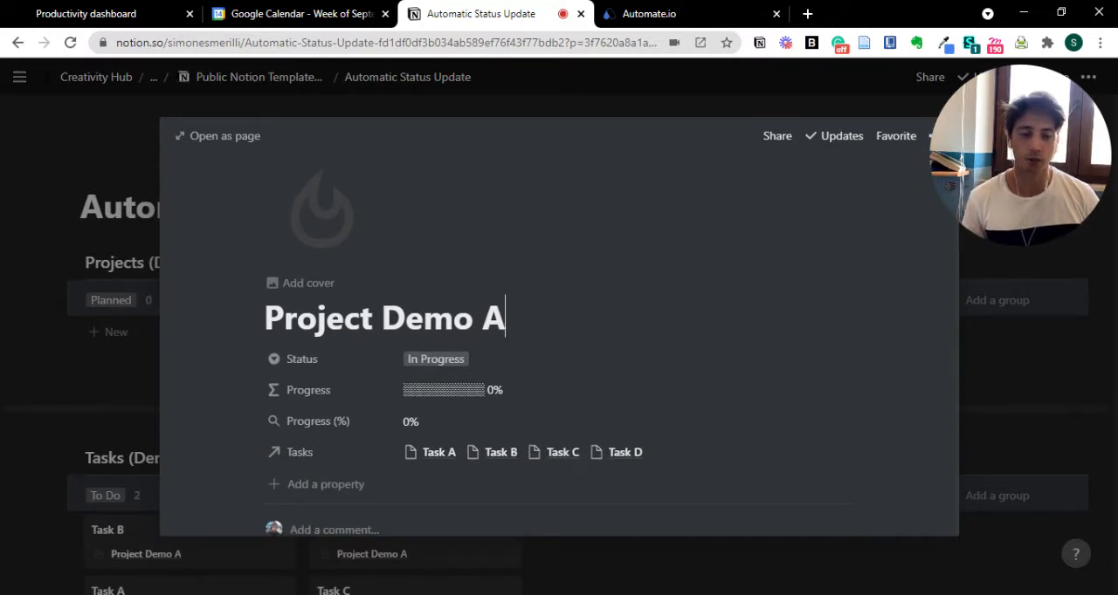
click(483, 359)
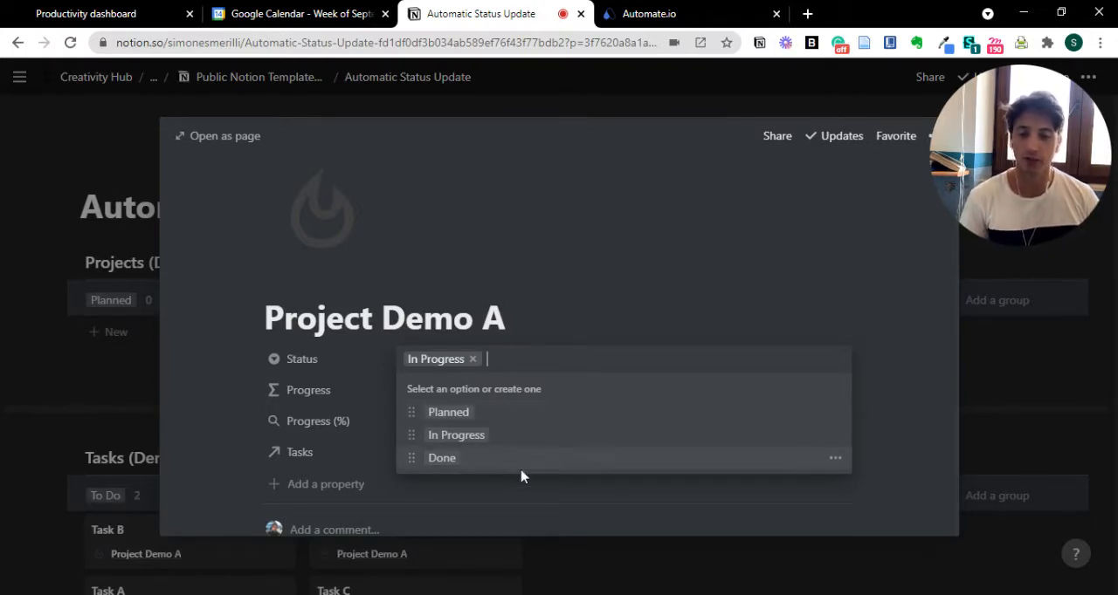
click(582, 254)
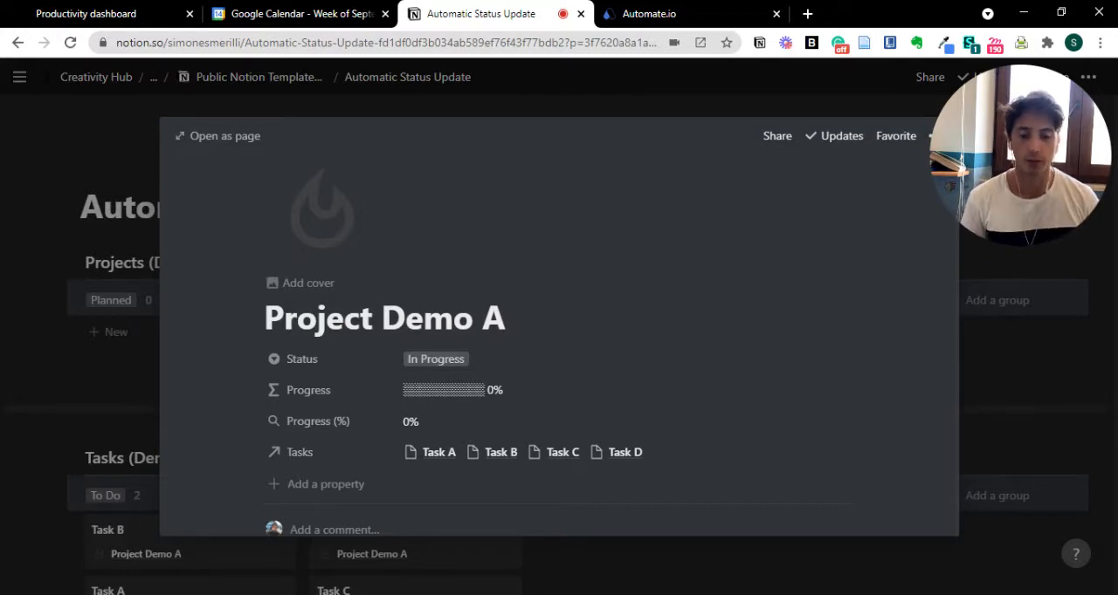
scroll(479, 267, down, 2)
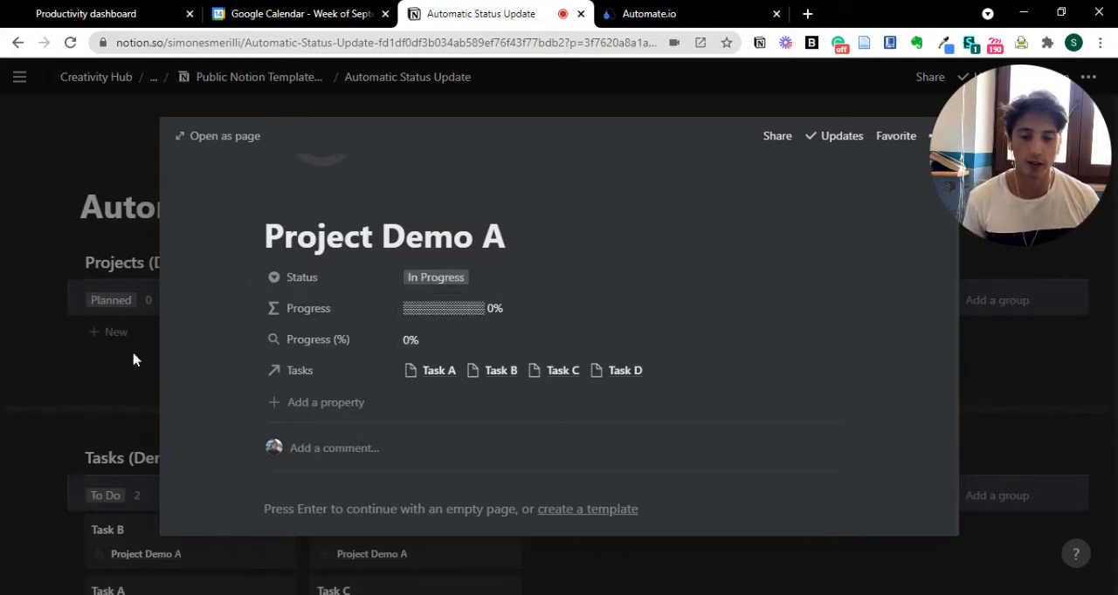
click(98, 357)
- Open Task D in Tasks (Demo), set its Status to Done, and set it back to Doing before closing it
scroll(559, 349, down, 1)
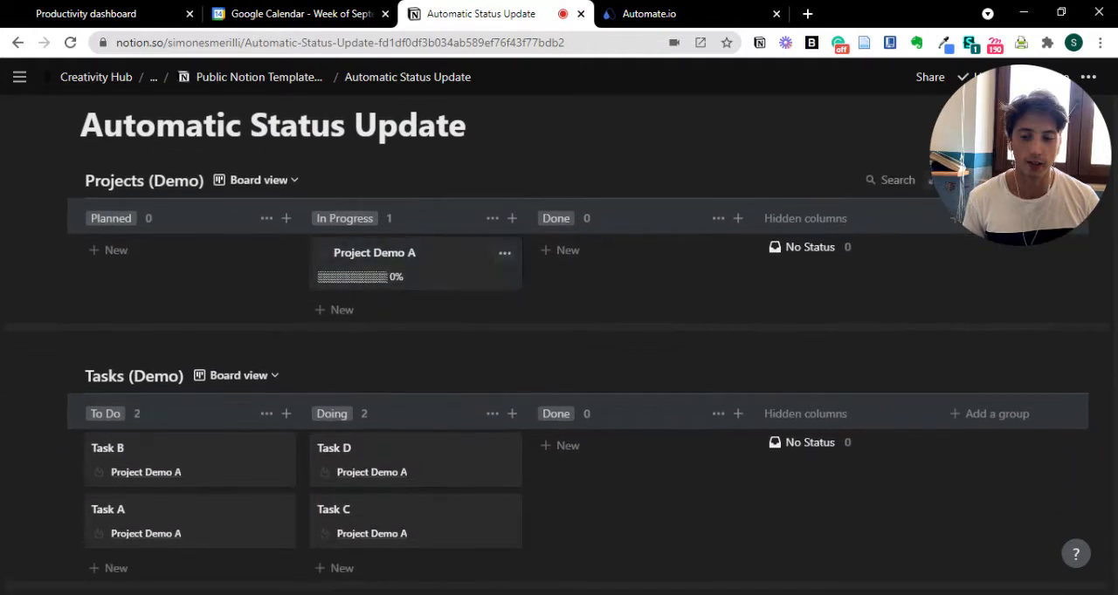
scroll(559, 350, down, 1)
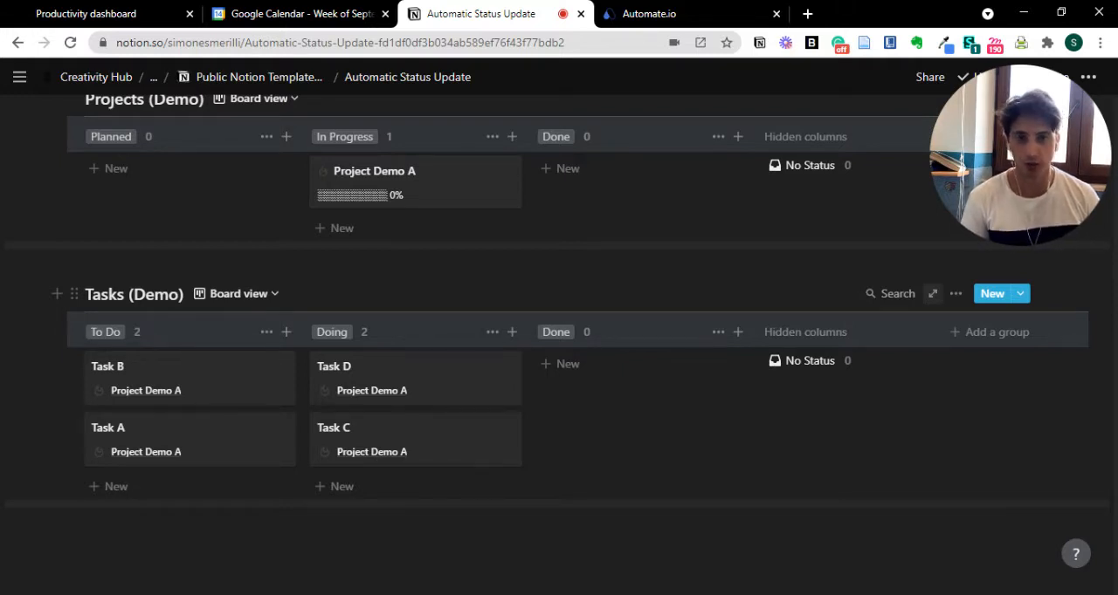
click(449, 384)
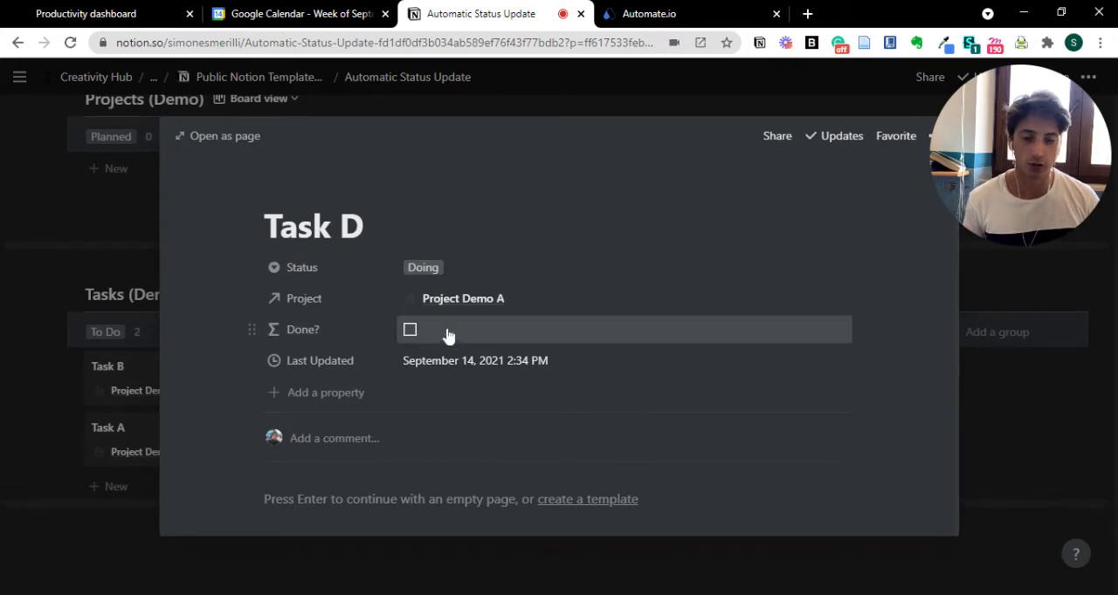
click(451, 270)
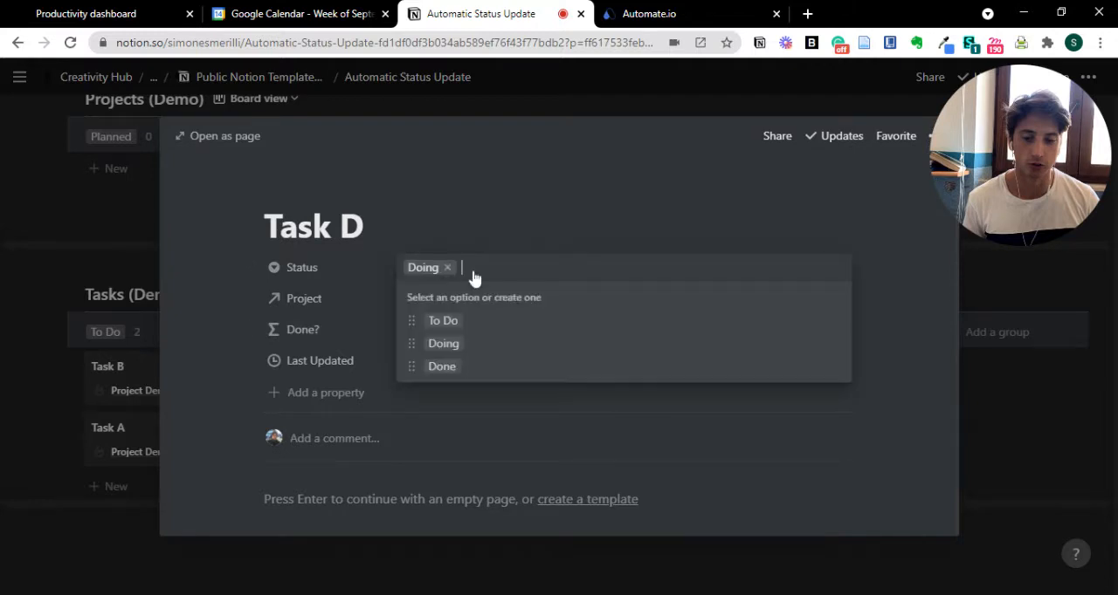
click(471, 368)
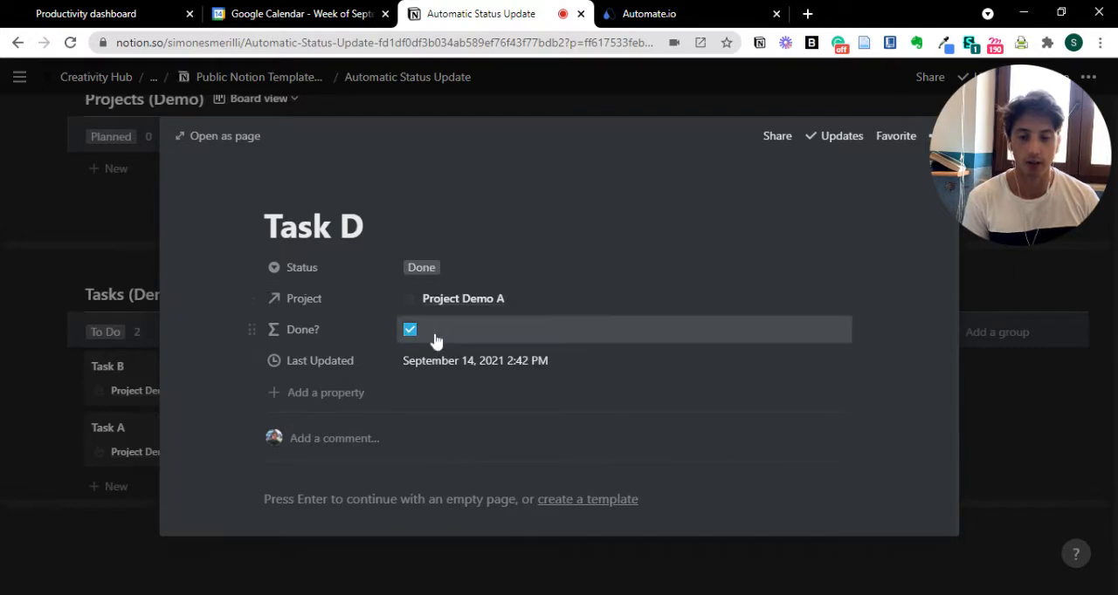
click(462, 271)
click(481, 344)
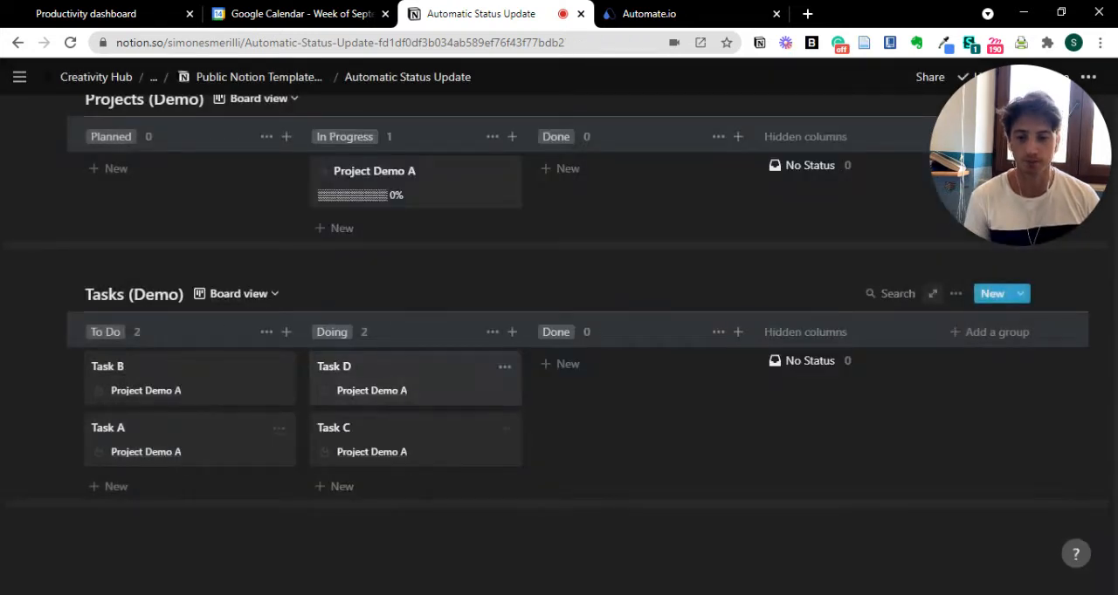
click(100, 344)
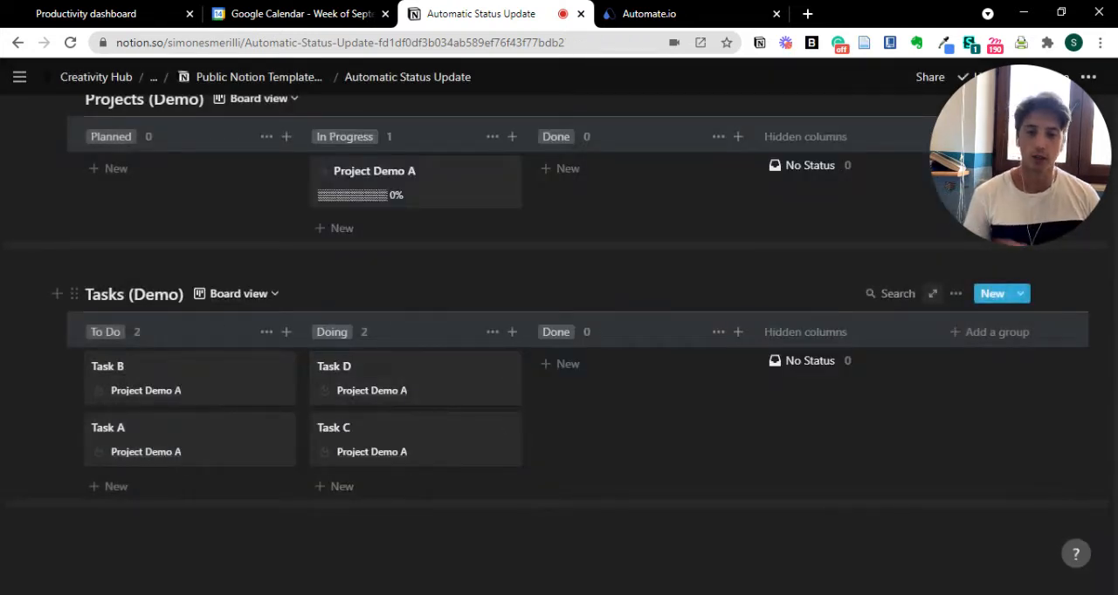
- Switch to Automate.io and open the bot "Notion - Update Project Status" for editing
scroll(559, 349, up, 1)
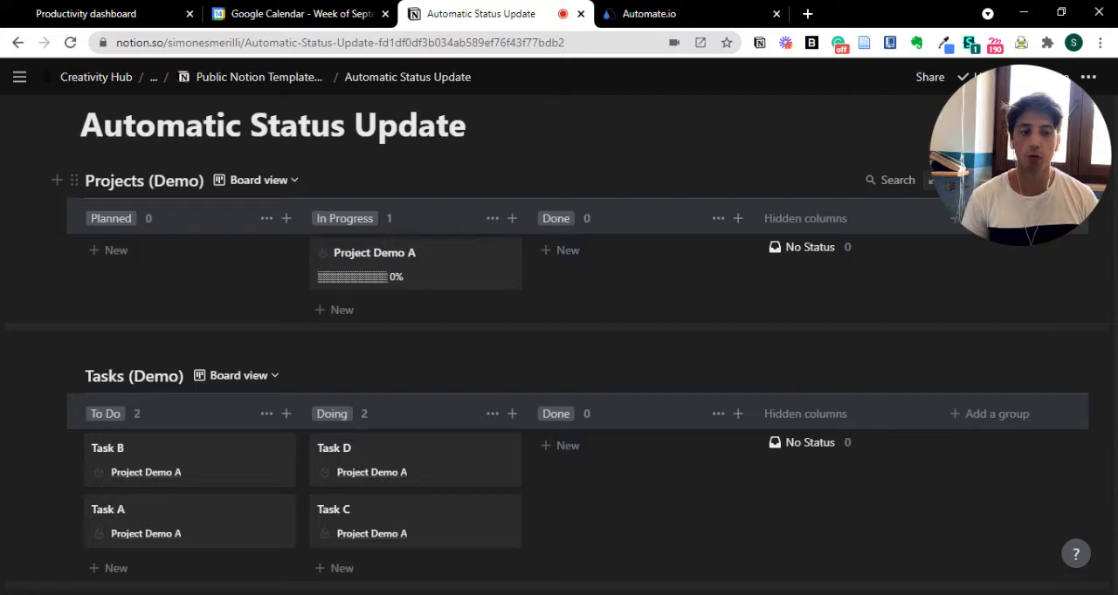
click(696, 12)
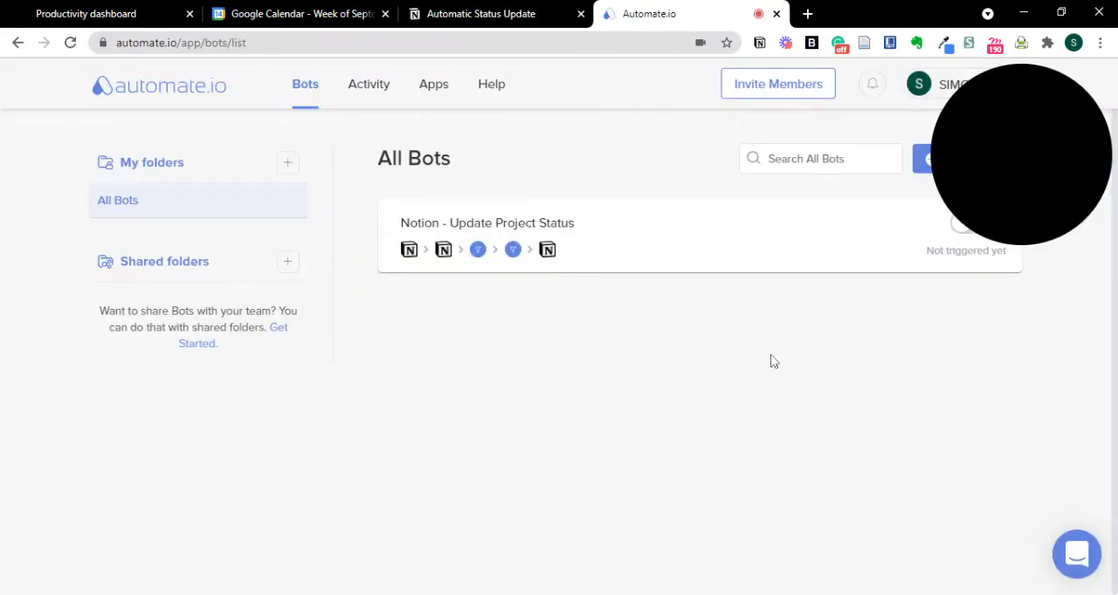
drag(985, 177, 1020, 553)
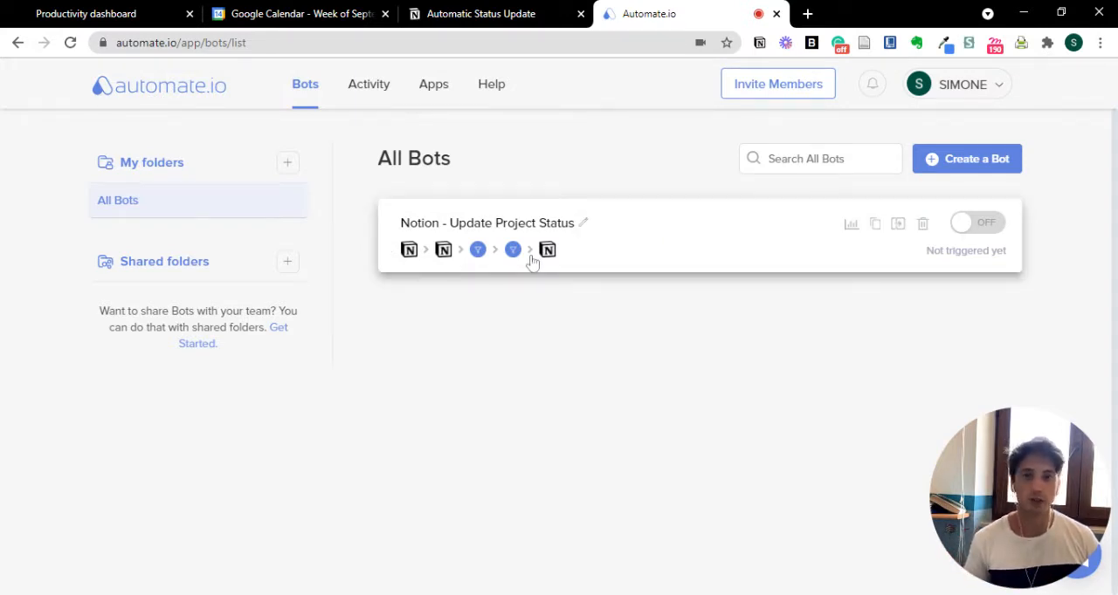
click(669, 231)
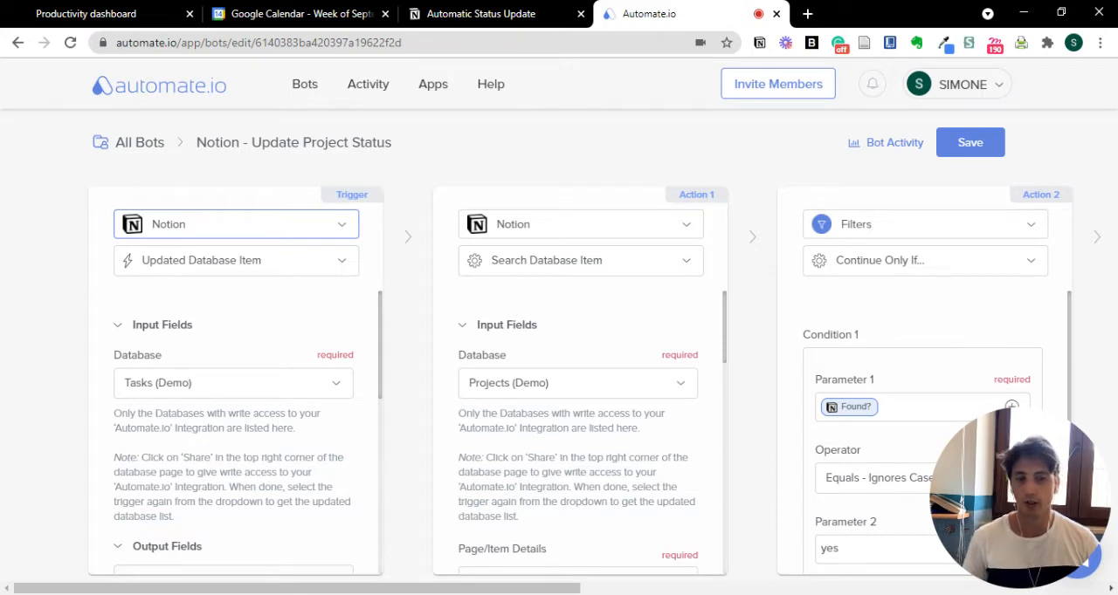
- Return to the Notion page and move Task D and Task C from Doing to Done on the Tasks (Demo) board
click(524, 14)
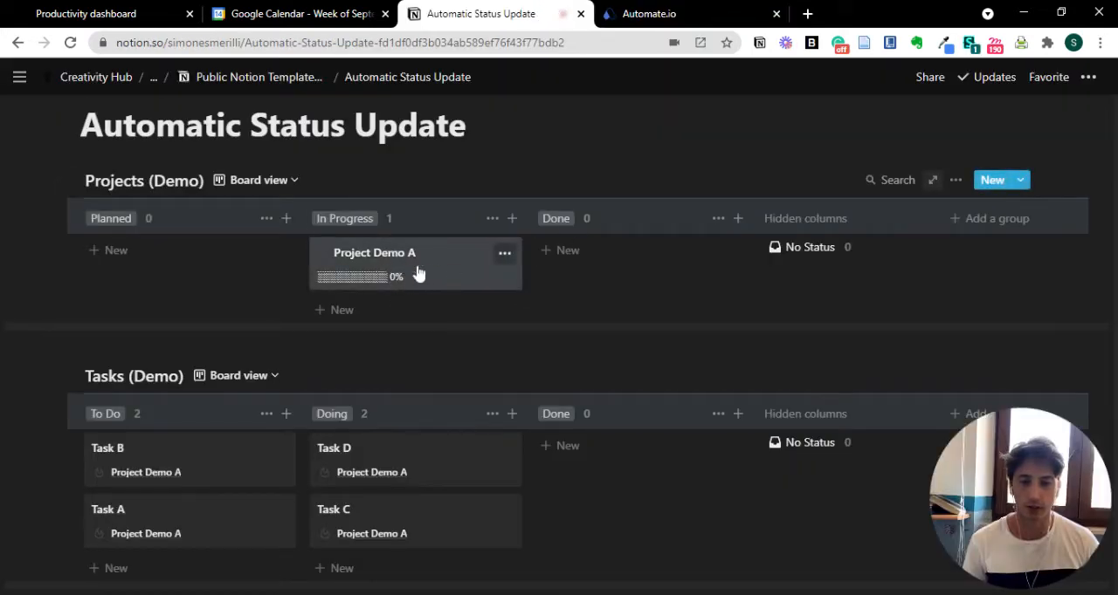
drag(419, 274, 407, 297)
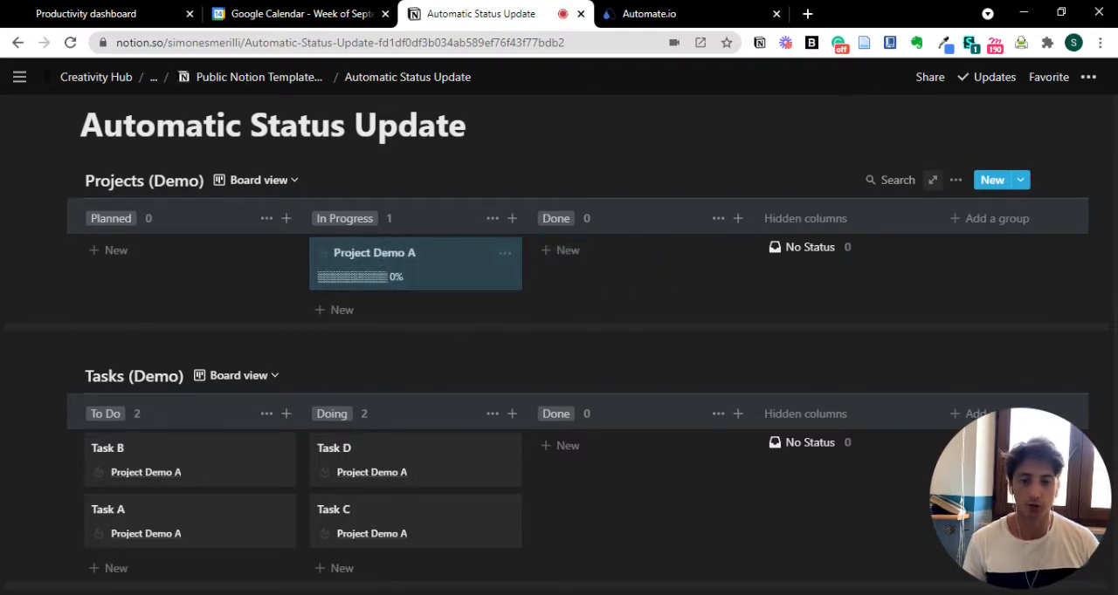
scroll(346, 289, down, 1)
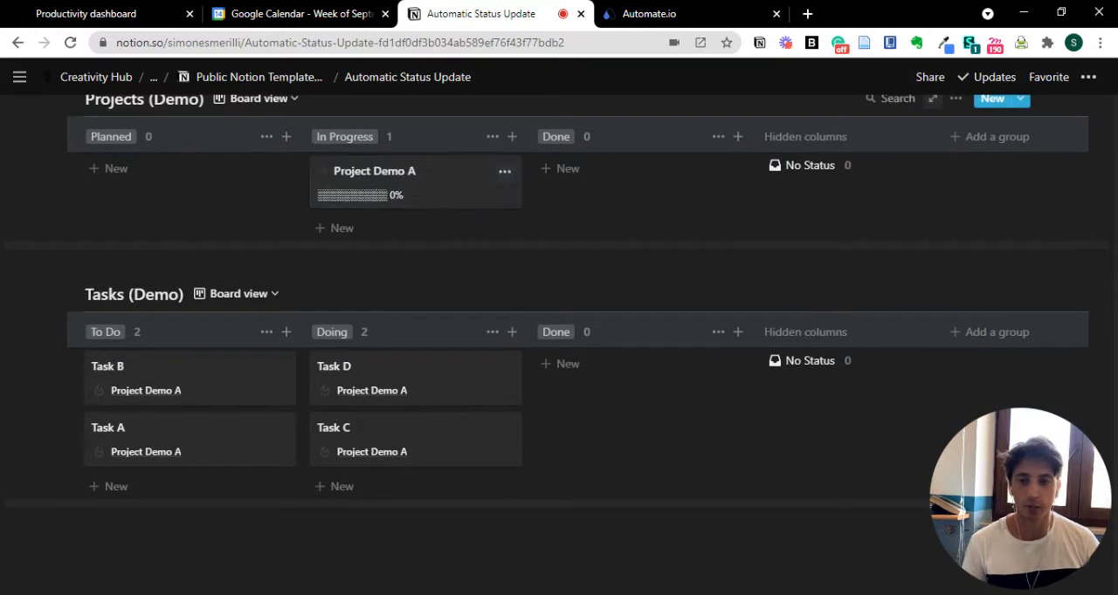
scroll(439, 200, up, 1)
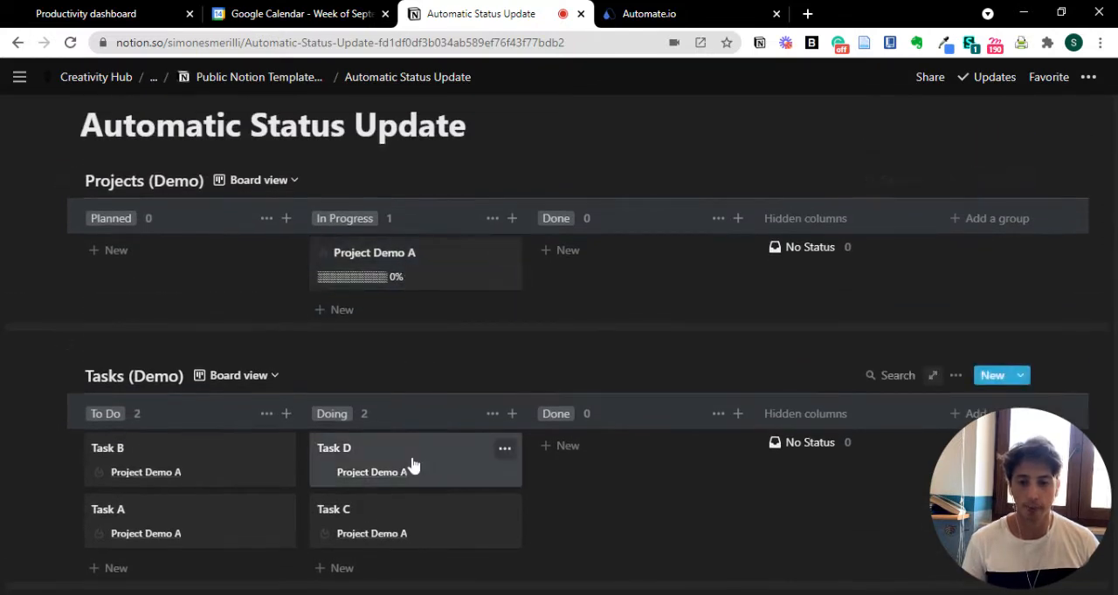
drag(411, 462, 588, 514)
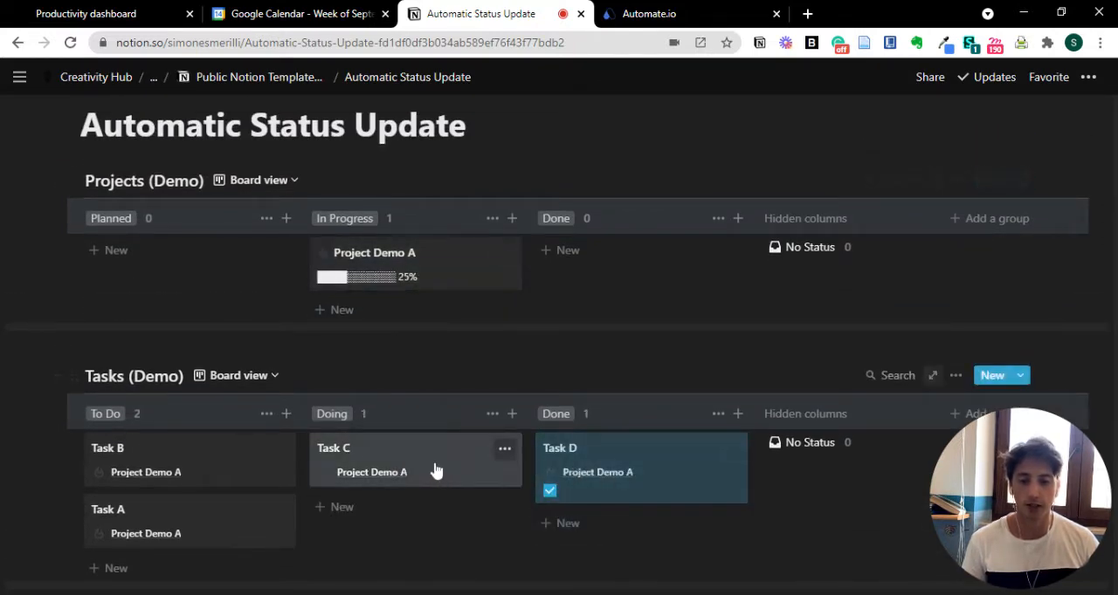
drag(434, 469, 629, 559)
- Place Task B below Task A in To Do and move Task D and Task C back to Doing
drag(204, 459, 253, 515)
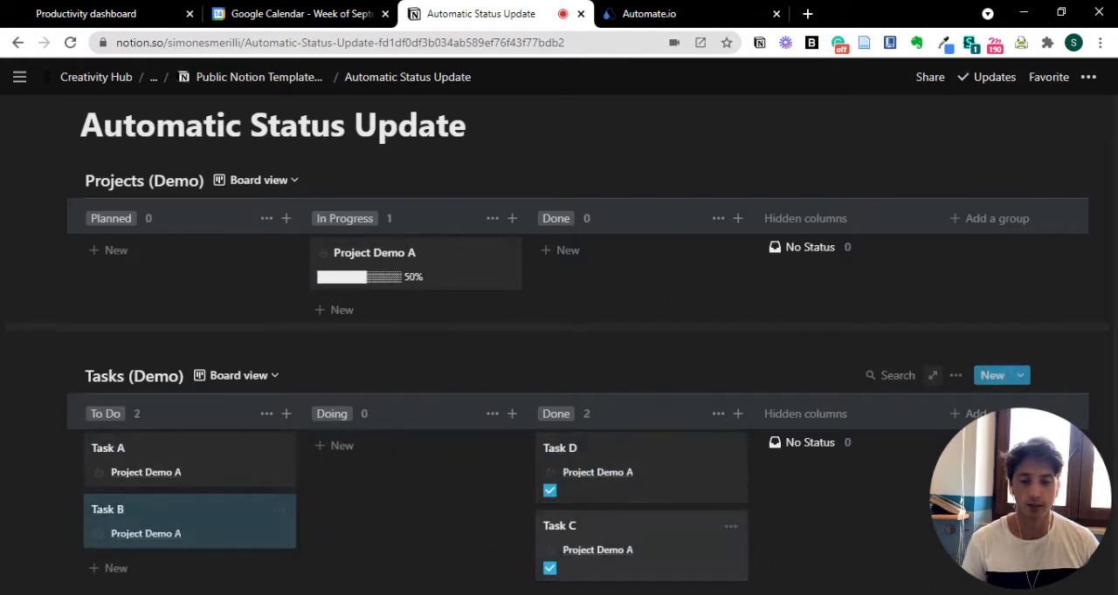
drag(595, 468, 428, 467)
drag(558, 474, 521, 468)
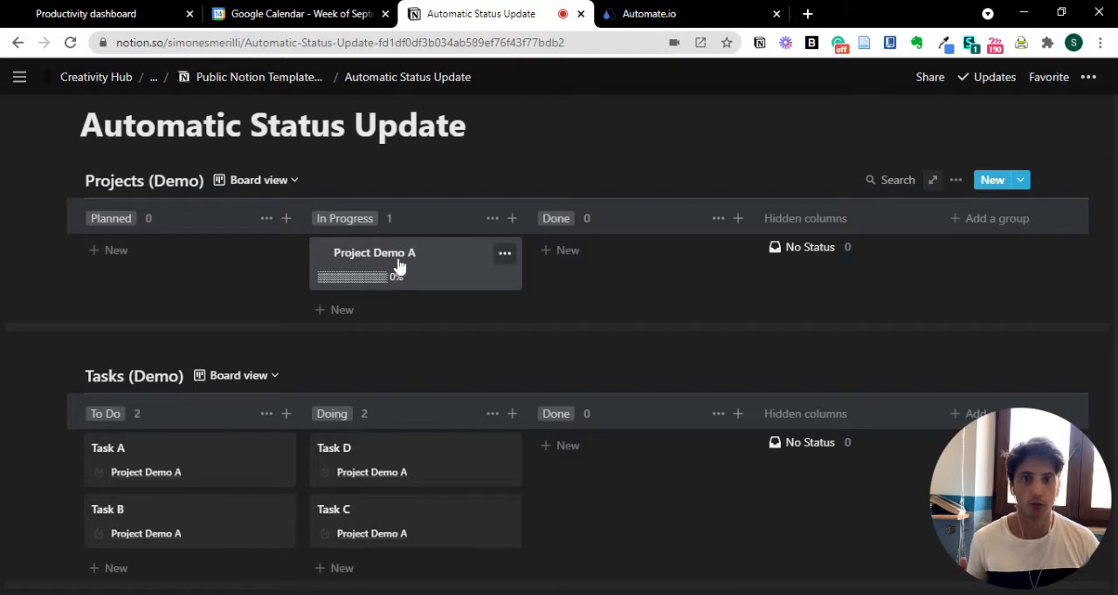
- Switch back to Automate.io and examine the event choices of the bot's Notion trigger, keeping Updated Database Item
click(654, 11)
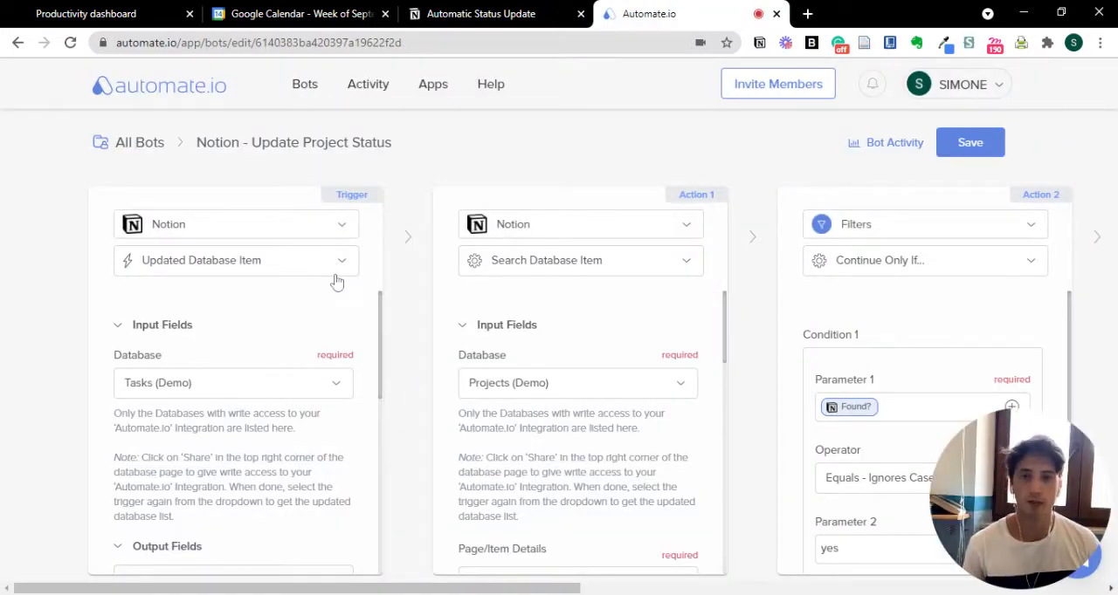
click(255, 271)
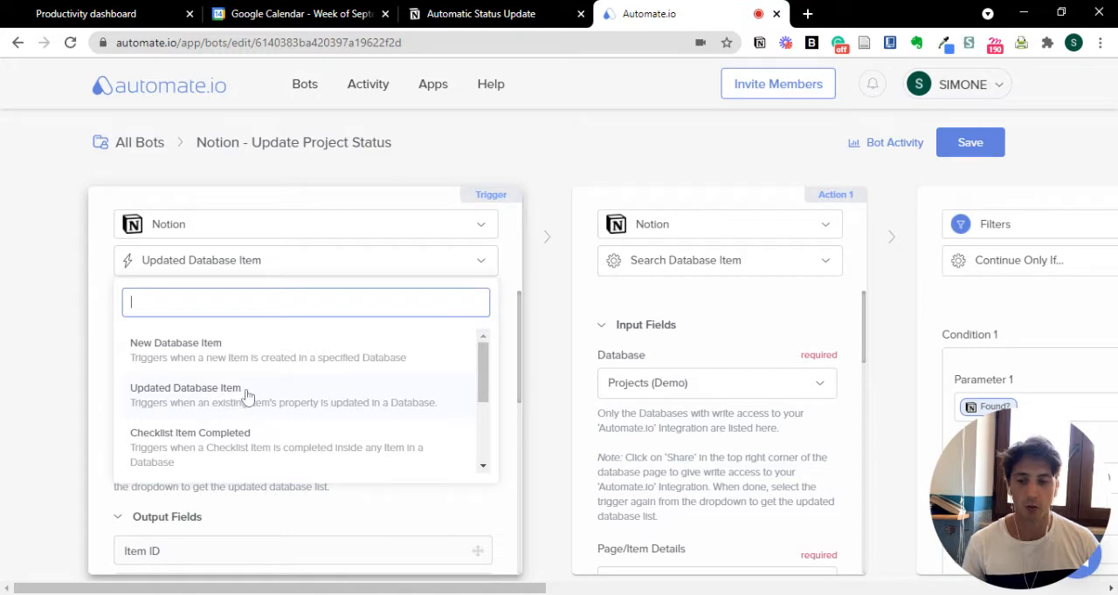
click(96, 375)
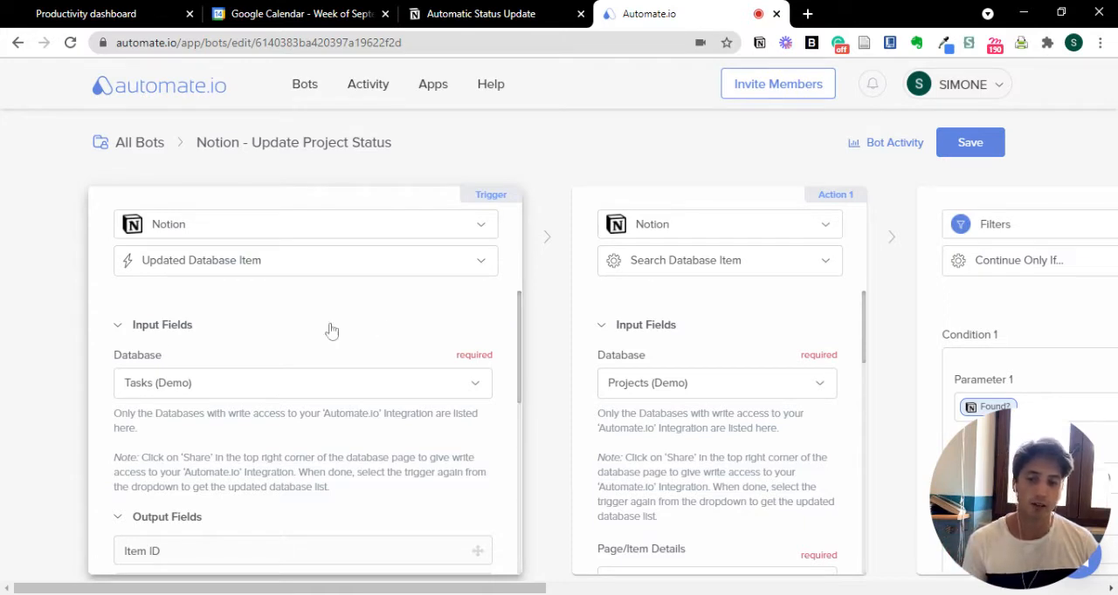
- Examine the trigger's database choices and output fields, keeping Tasks (Demo) as the database
scroll(262, 376, down, 1)
scroll(272, 373, up, 1)
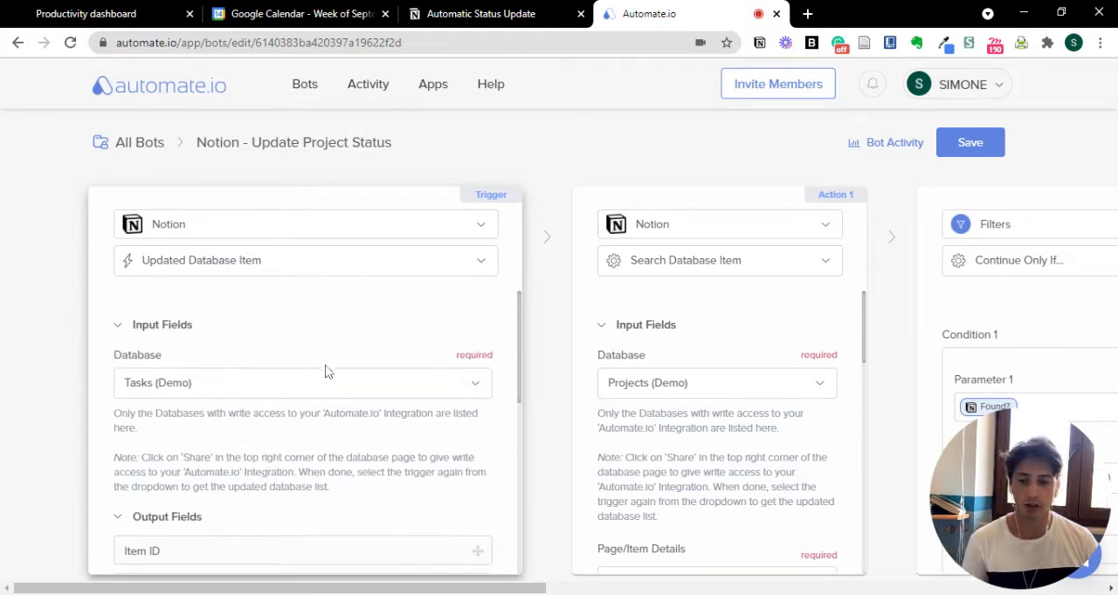
click(316, 385)
scroll(393, 419, down, 1)
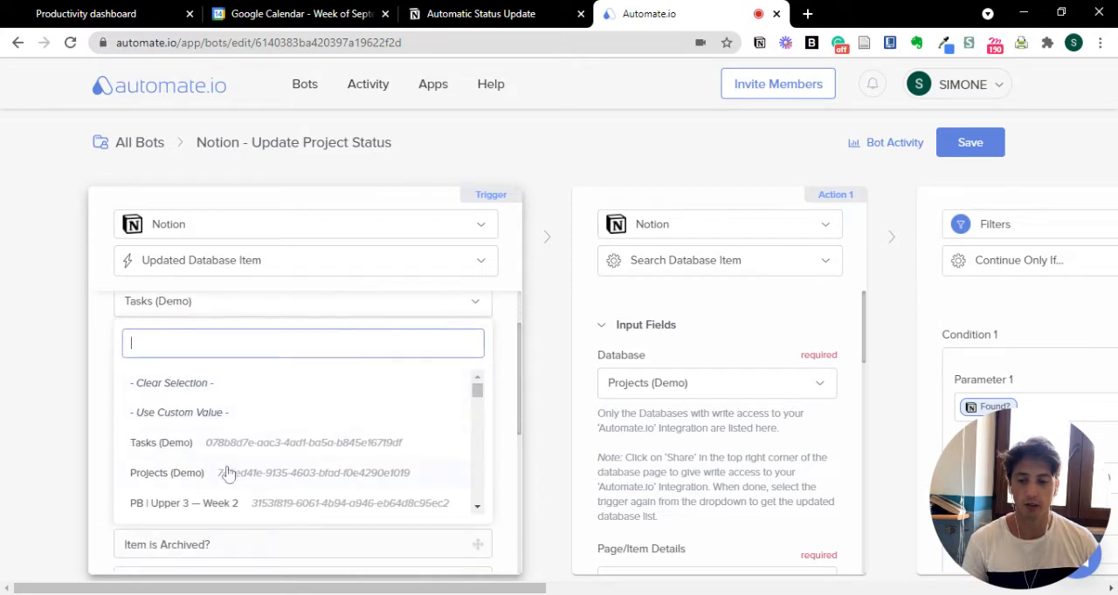
click(92, 367)
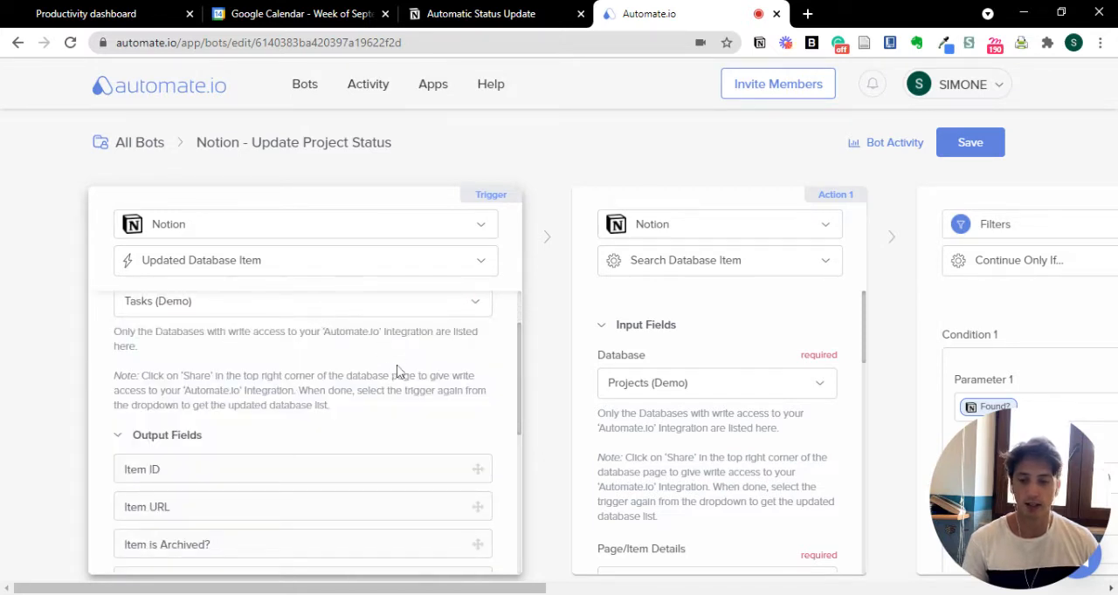
scroll(375, 375, down, 1)
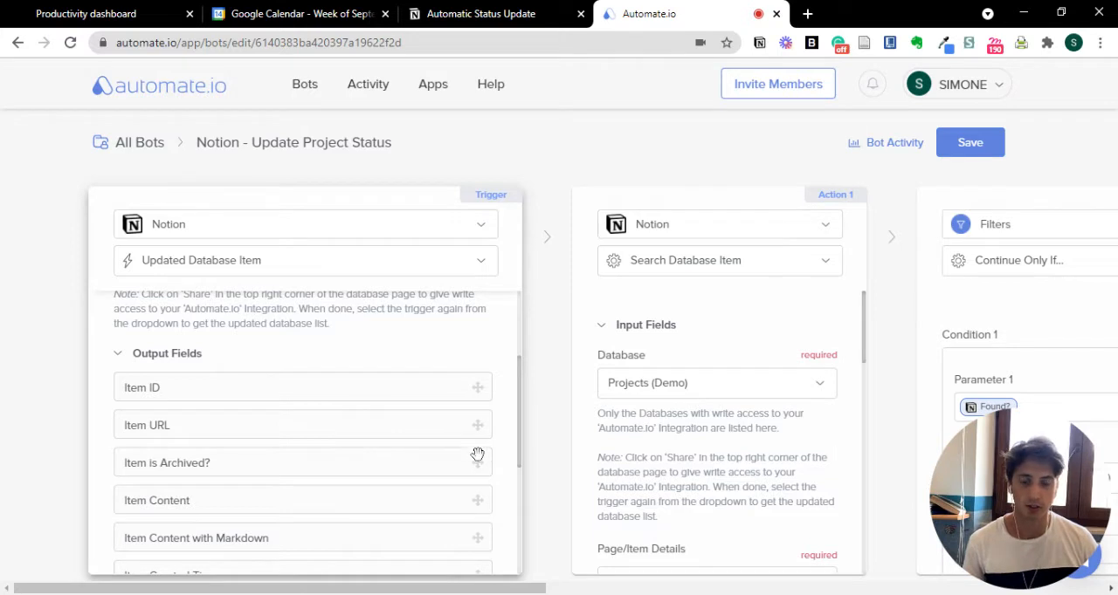
scroll(477, 455, down, 3)
scroll(474, 448, up, 4)
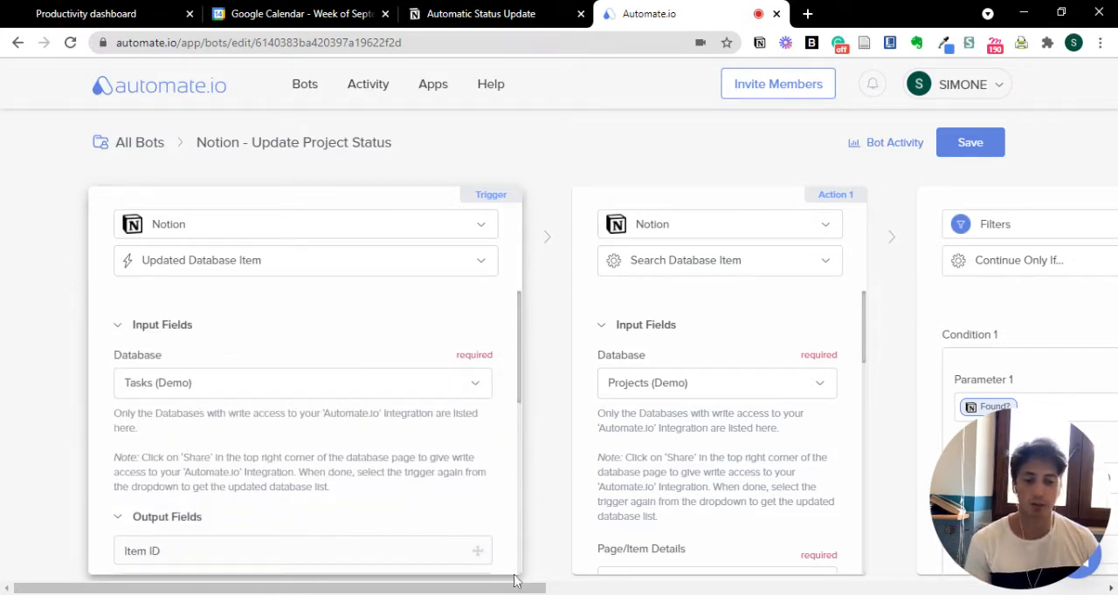
- Examine the operation choices of the bot's first Notion action, keeping Search Database Item
drag(518, 588, 620, 590)
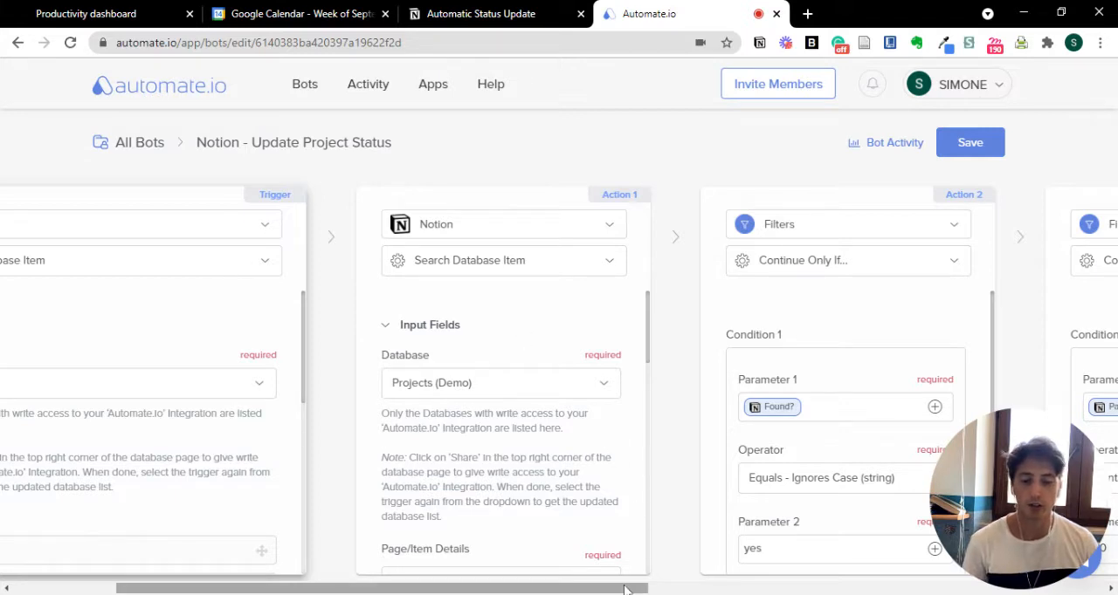
drag(624, 591, 634, 591)
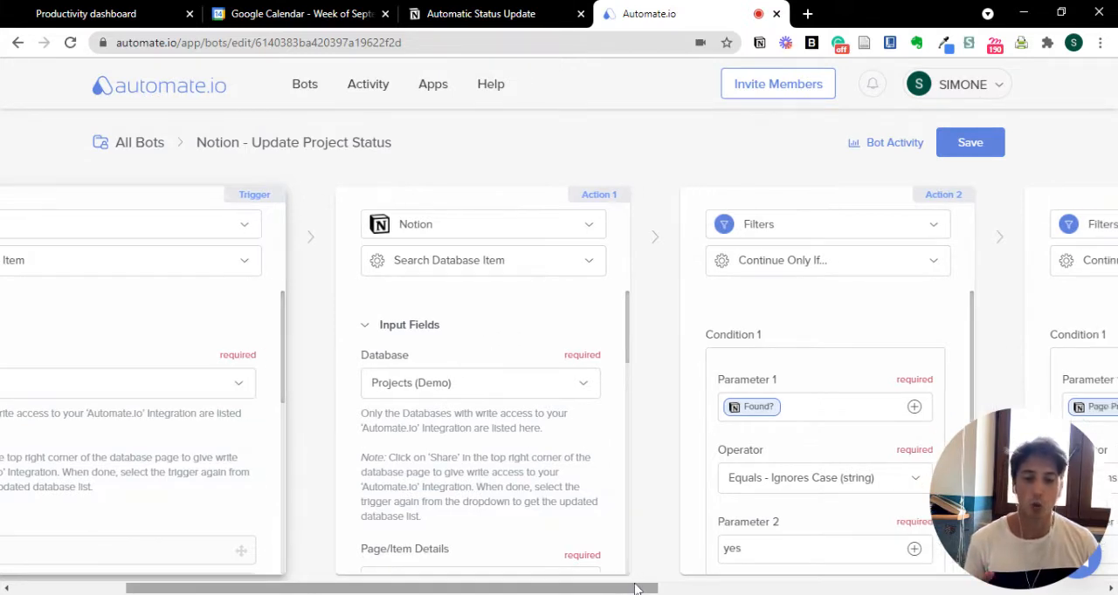
click(459, 266)
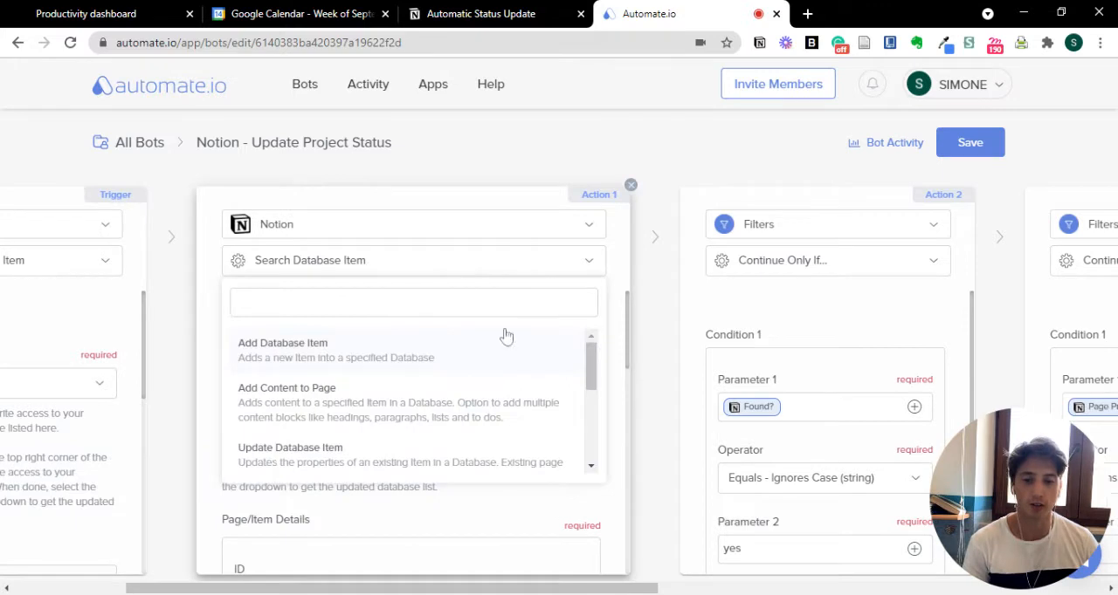
scroll(376, 406, down, 2)
scroll(390, 413, down, 1)
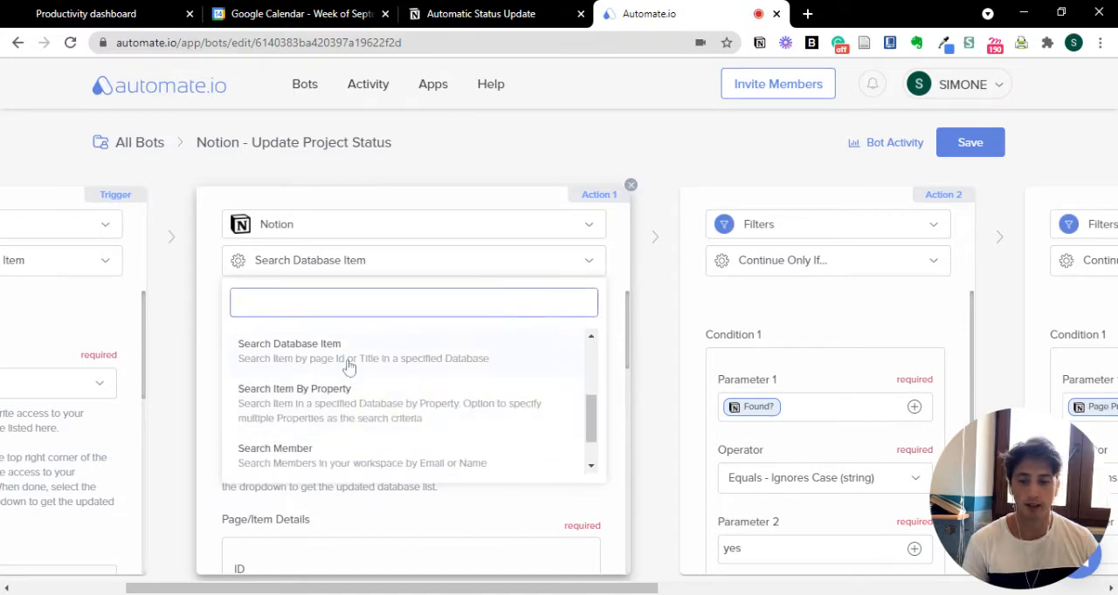
click(218, 363)
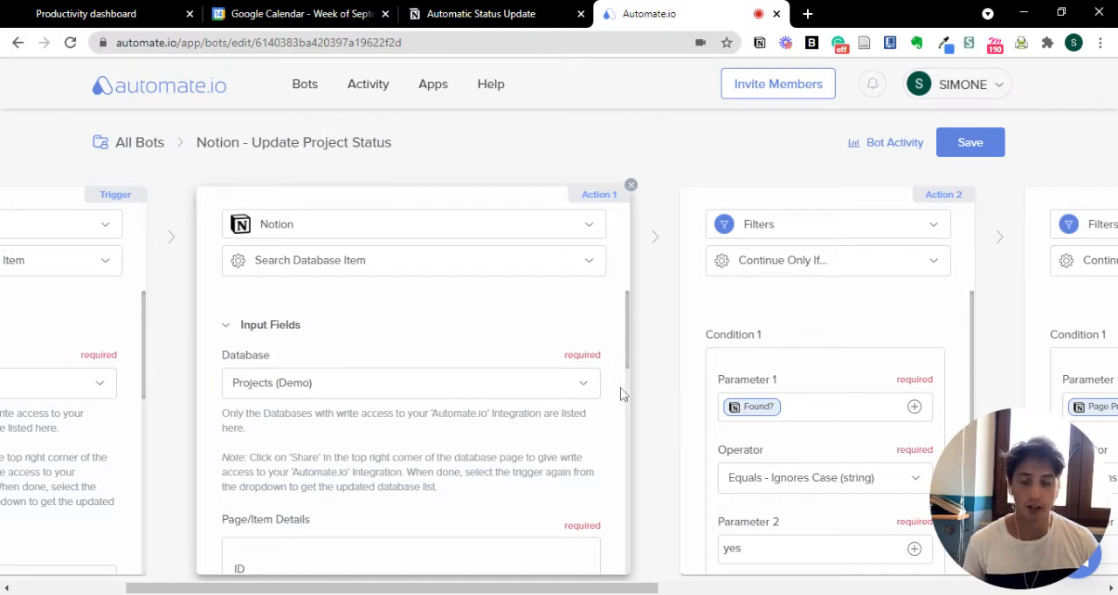
- Examine the database choices of the Search Database Item action, keeping Projects (Demo)
click(412, 388)
scroll(293, 524, down, 1)
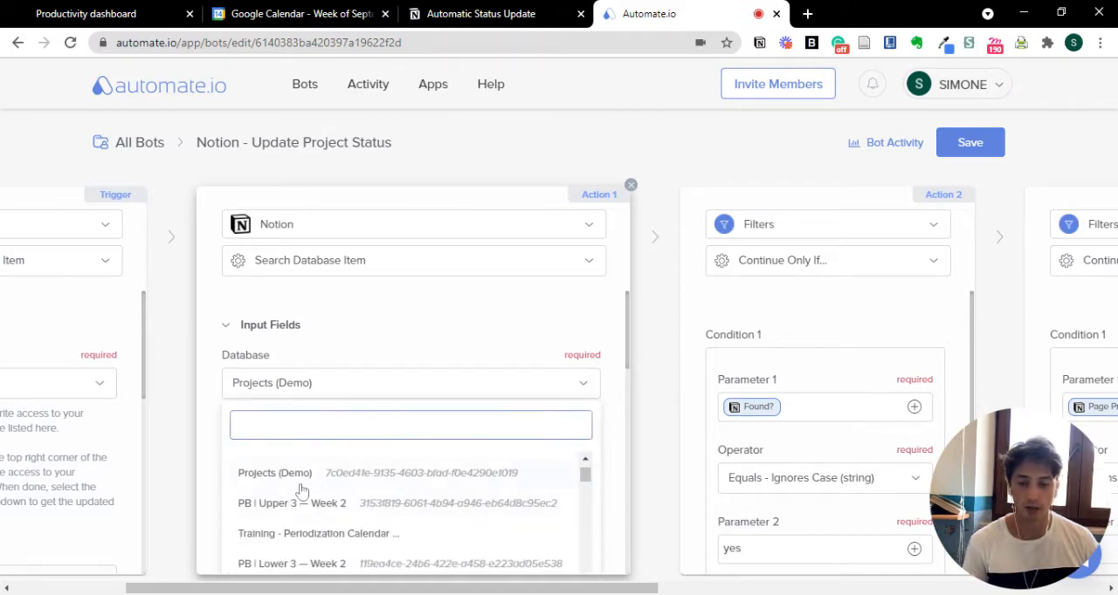
click(619, 468)
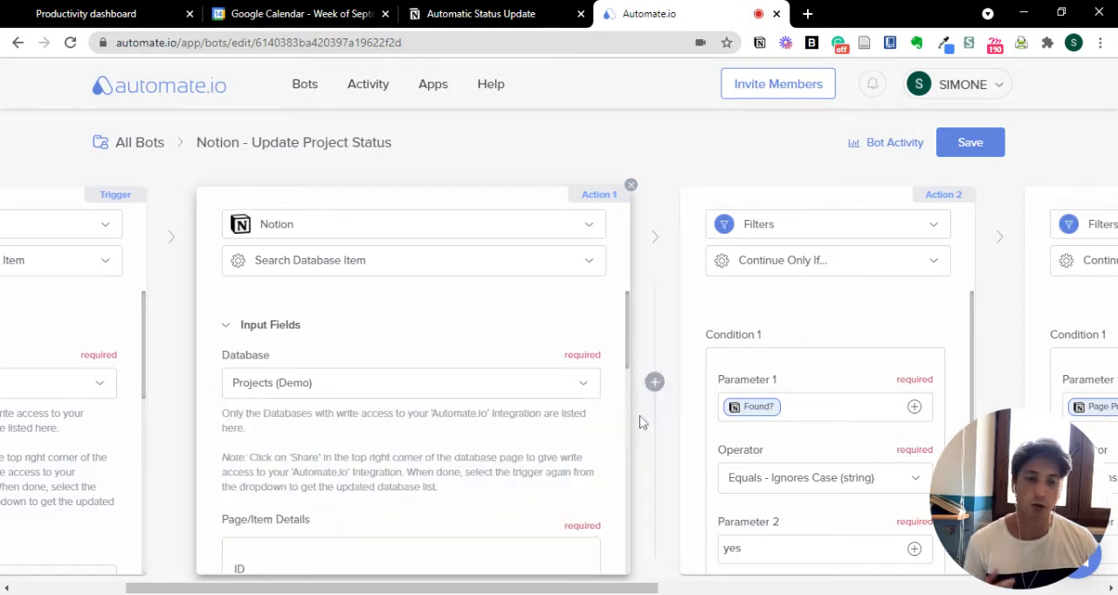
- Switch to Notion and examine the Automate.io integration's access in the sharing settings of the Automatic Status Update page
click(480, 14)
click(930, 77)
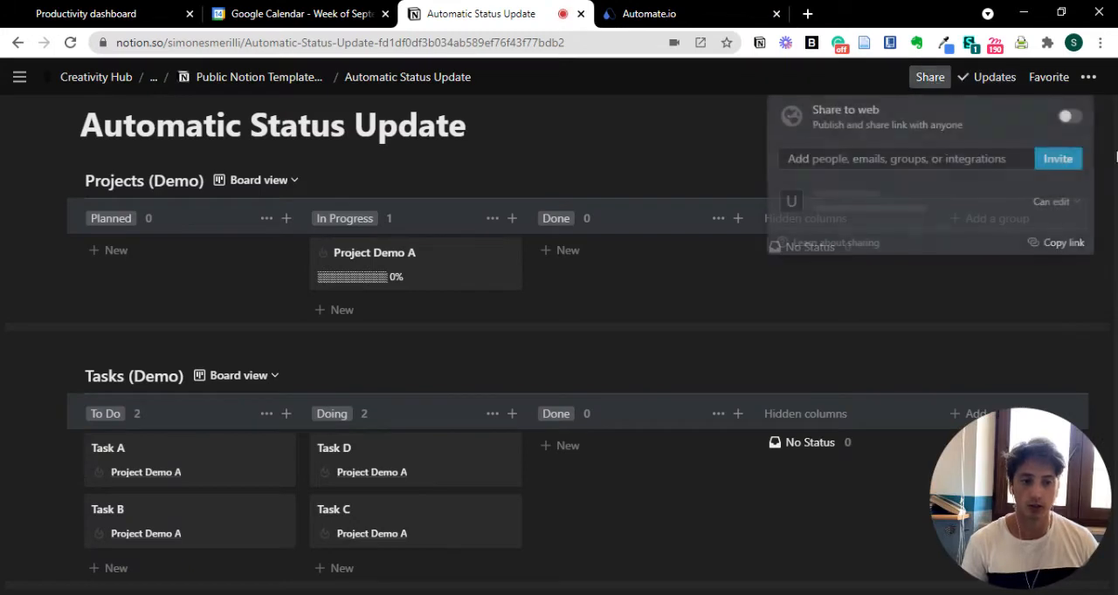
mouse_move(873, 211)
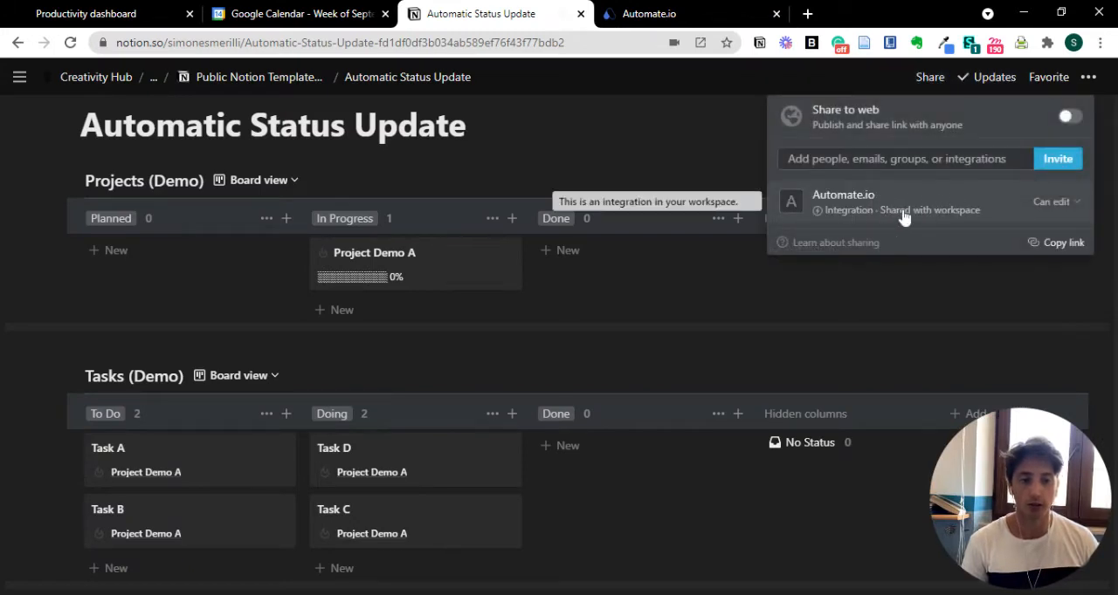
click(647, 175)
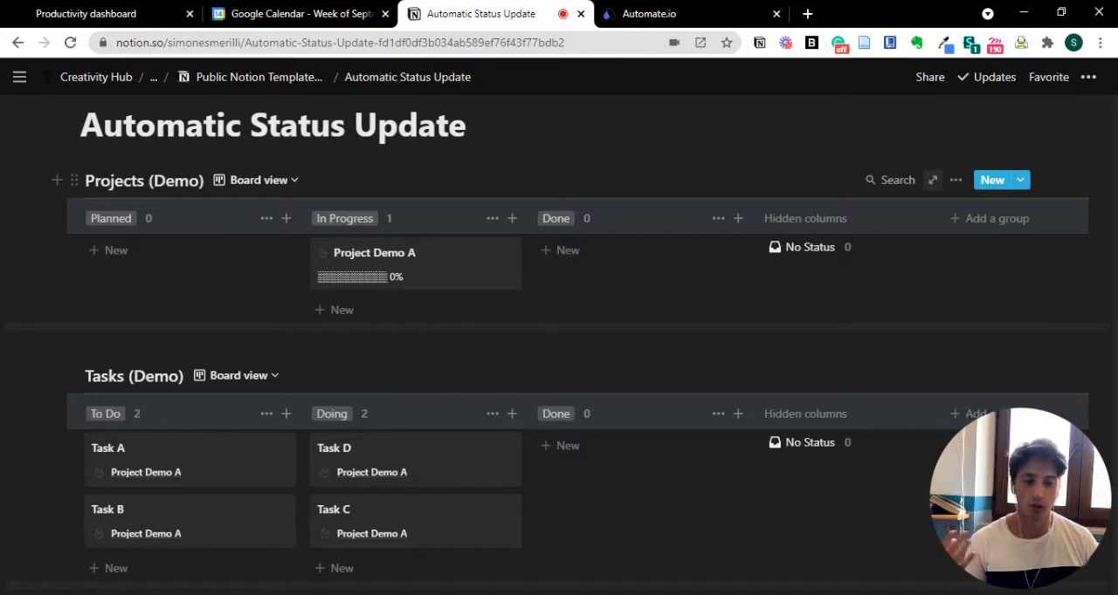
click(930, 77)
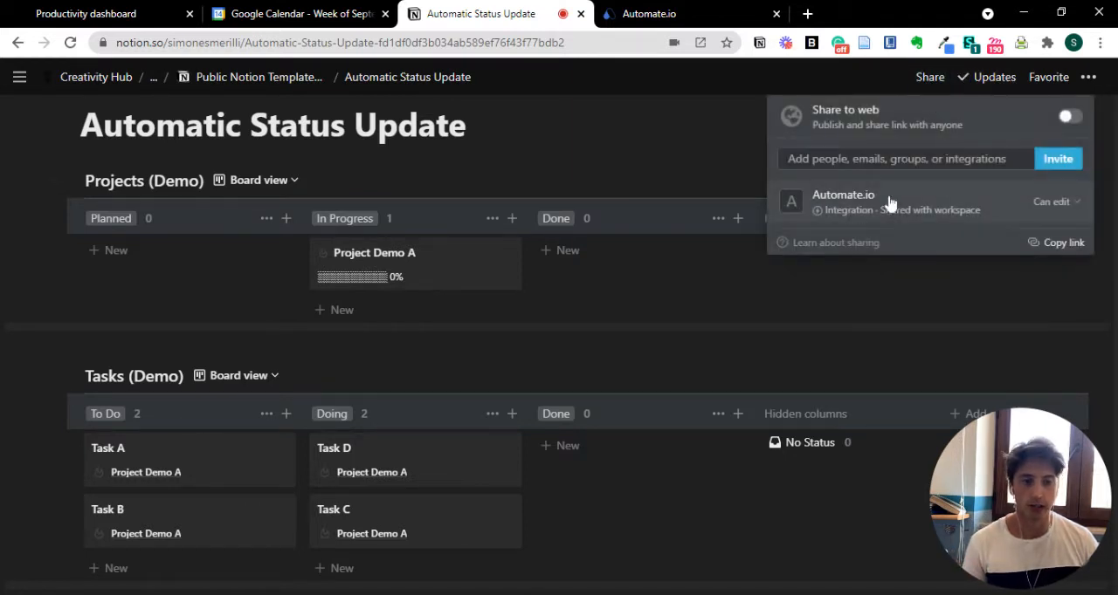
click(627, 190)
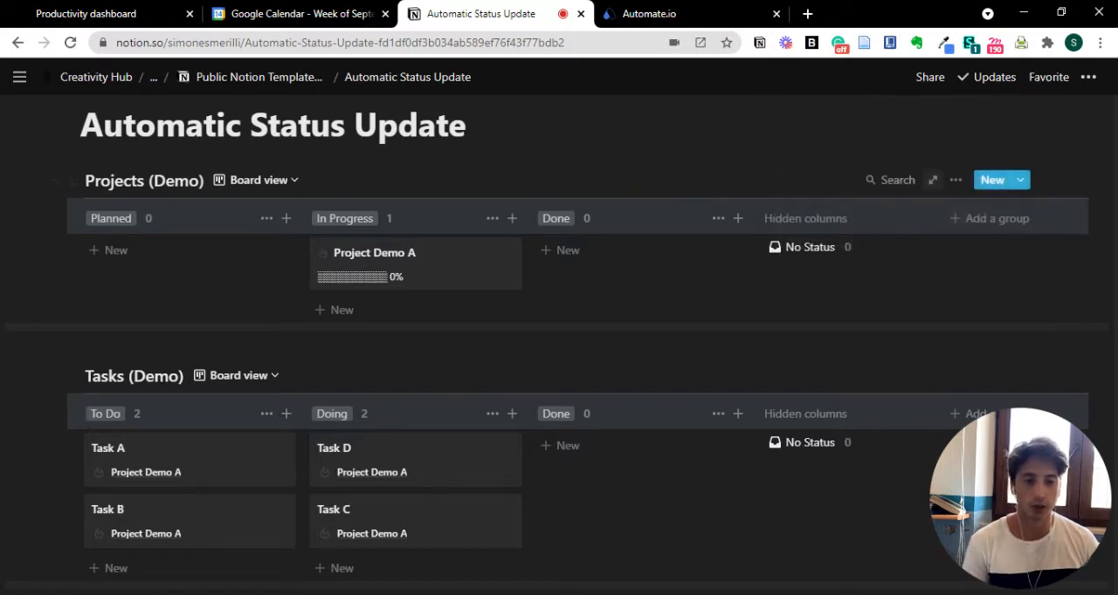
- Open Projects (Demo) as a full page, check the Automate.io integration in its sharing settings, and return to Automatic Status Update
click(932, 180)
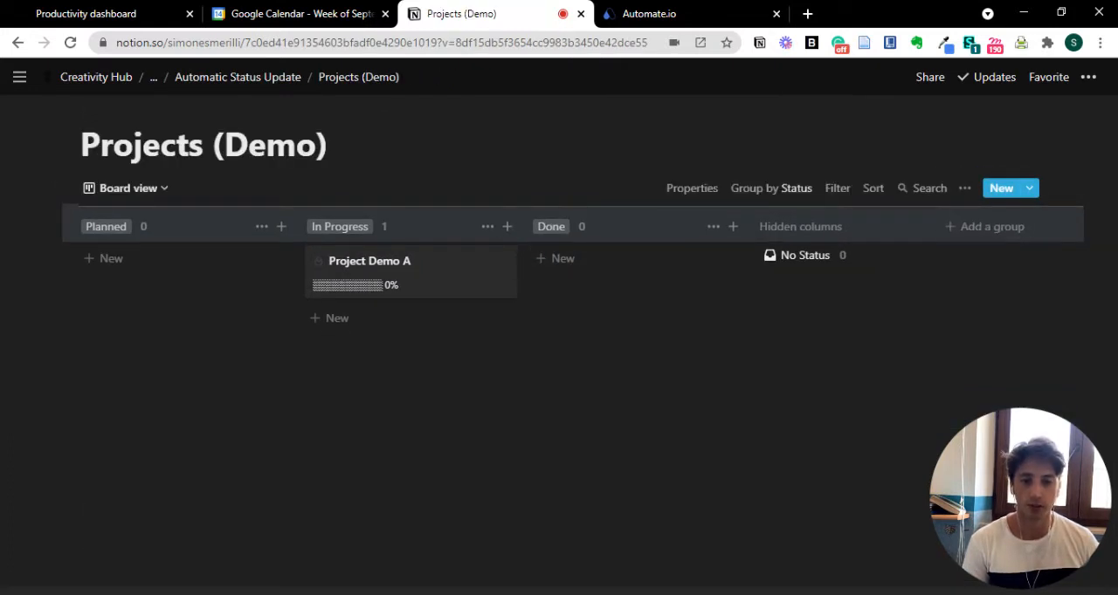
click(931, 77)
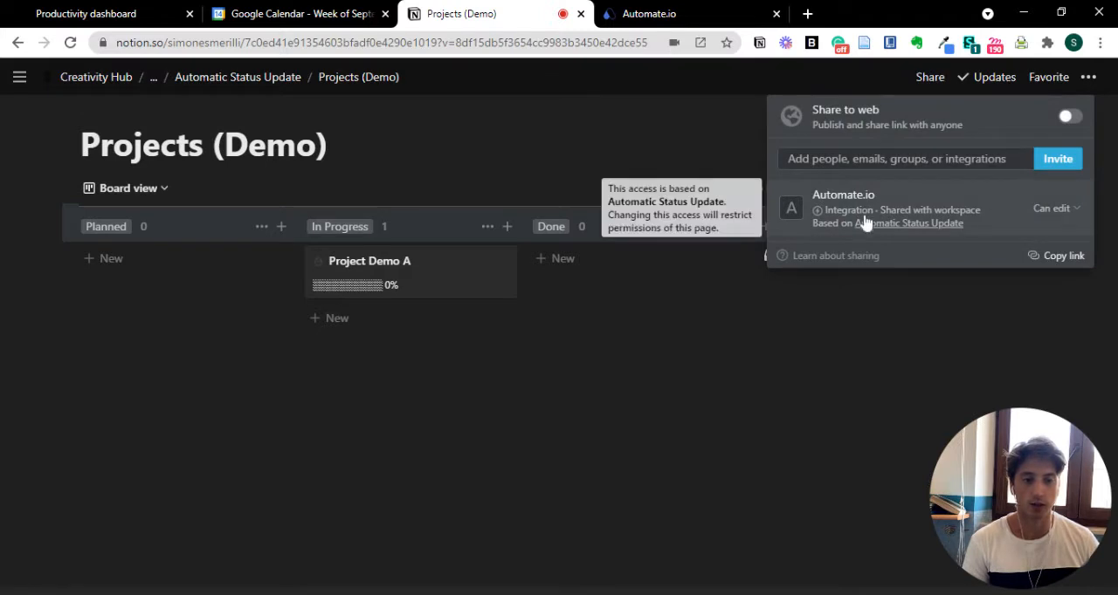
click(551, 192)
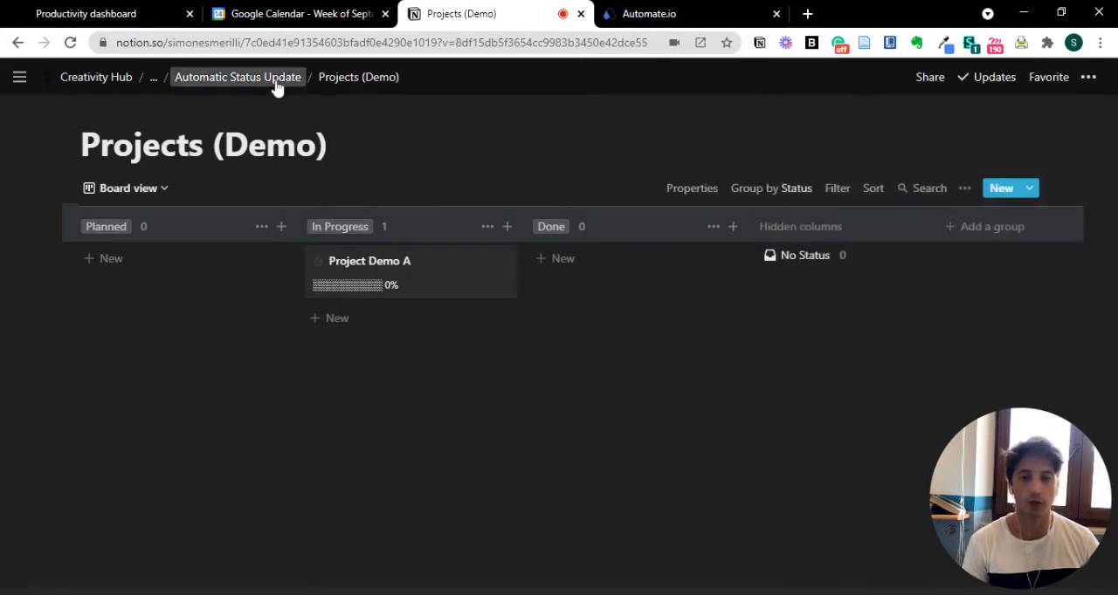
click(277, 81)
- Switch back to Automate.io and examine the item ID field in the Search Database Item action's page details
click(690, 14)
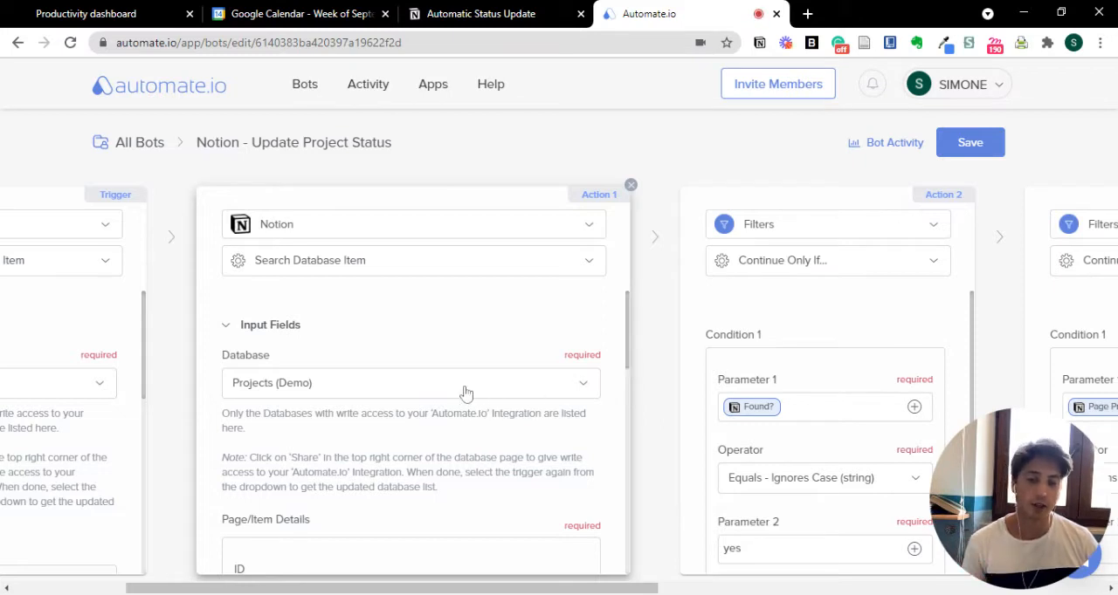
double_click(622, 338)
click(576, 315)
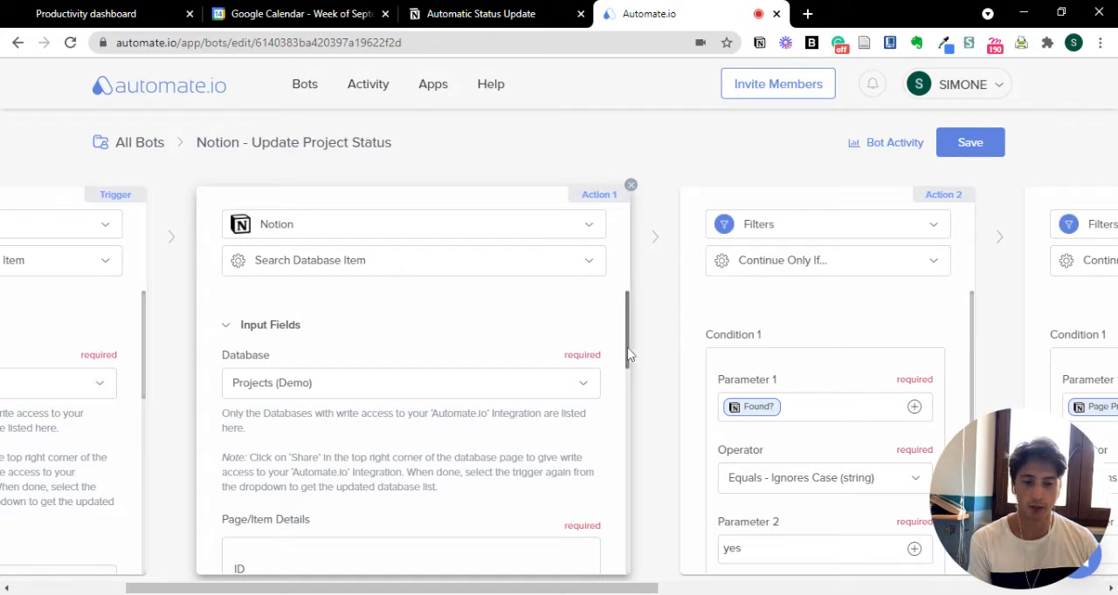
drag(626, 366, 629, 416)
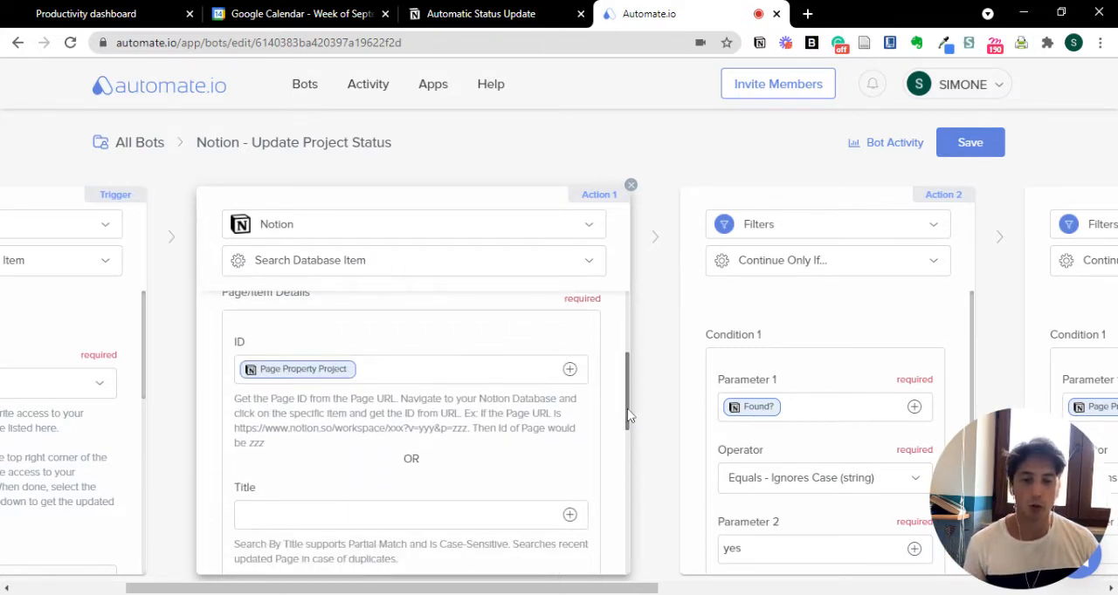
- Compare the trigger's output fields with the Search Database Item action's ID field and output fields
drag(645, 591, 532, 591)
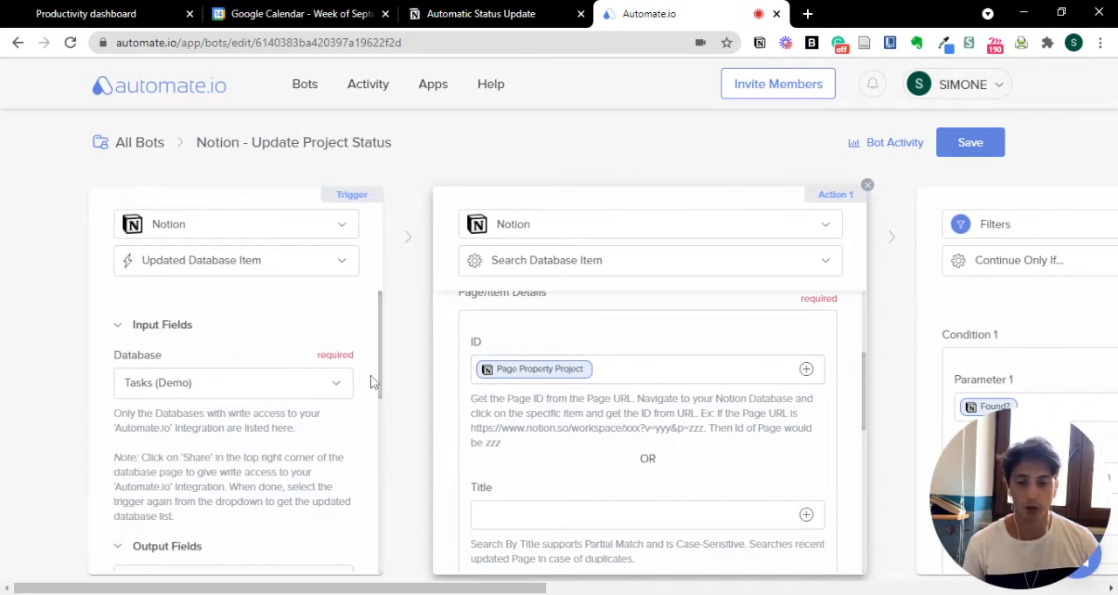
scroll(384, 385, down, 1)
drag(384, 384, 379, 464)
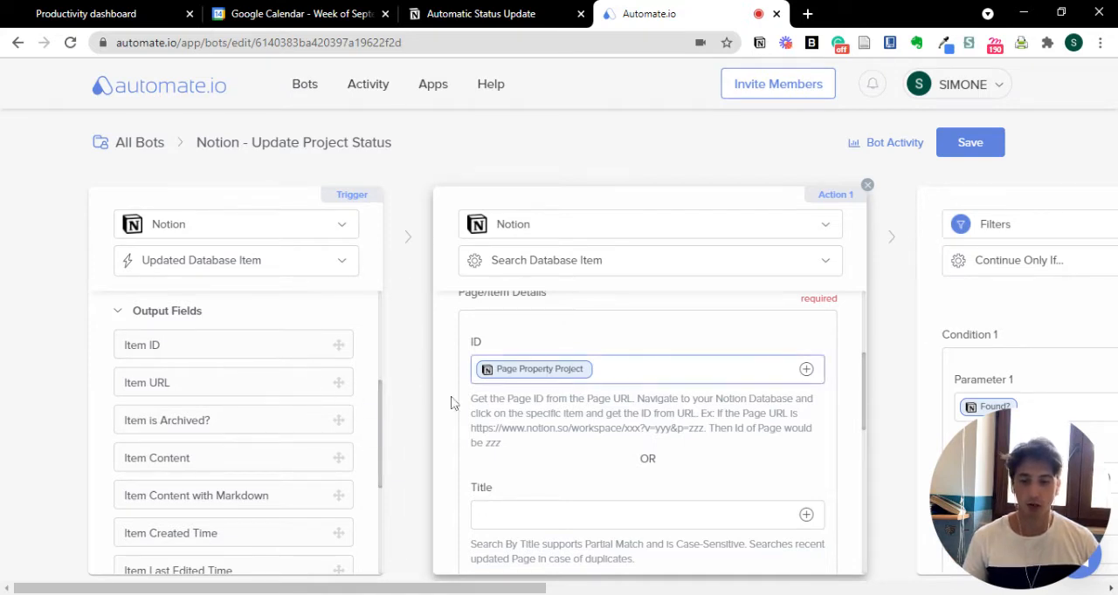
scroll(320, 436, down, 3)
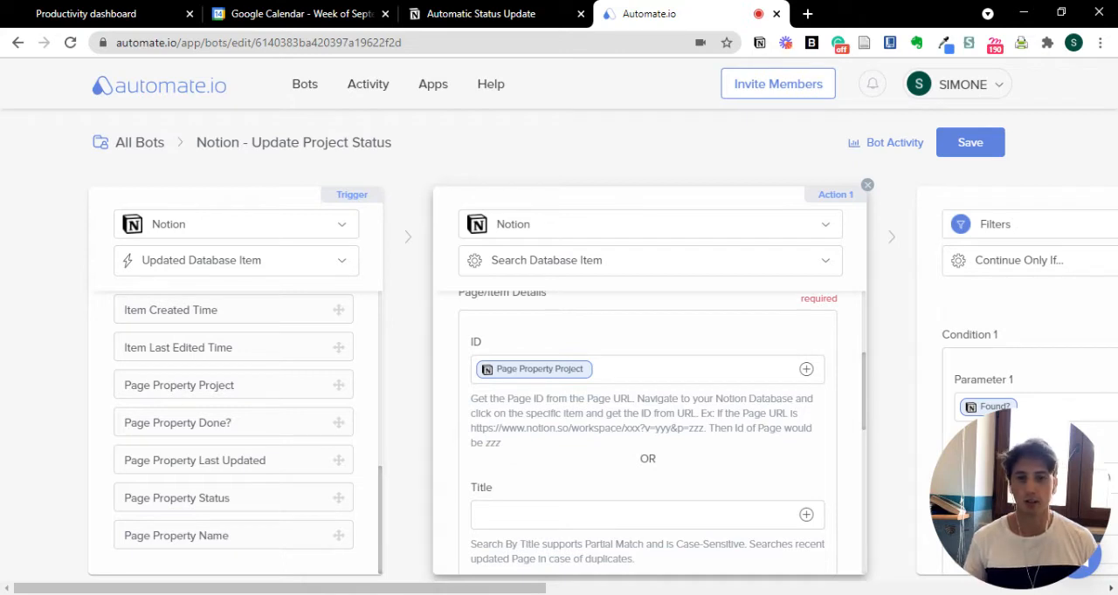
scroll(786, 447, down, 3)
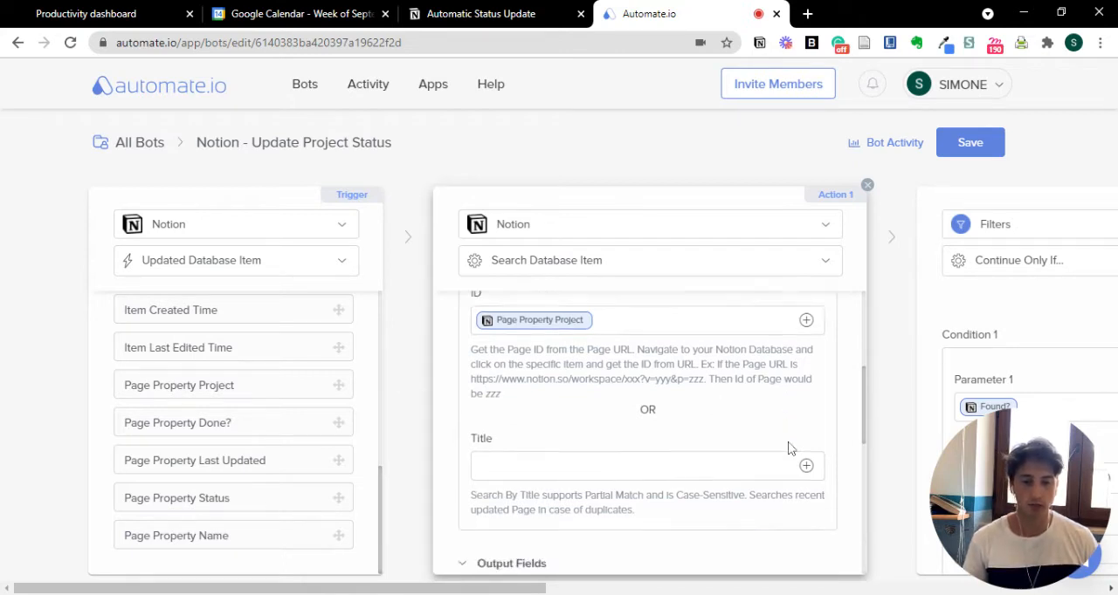
scroll(698, 407, down, 4)
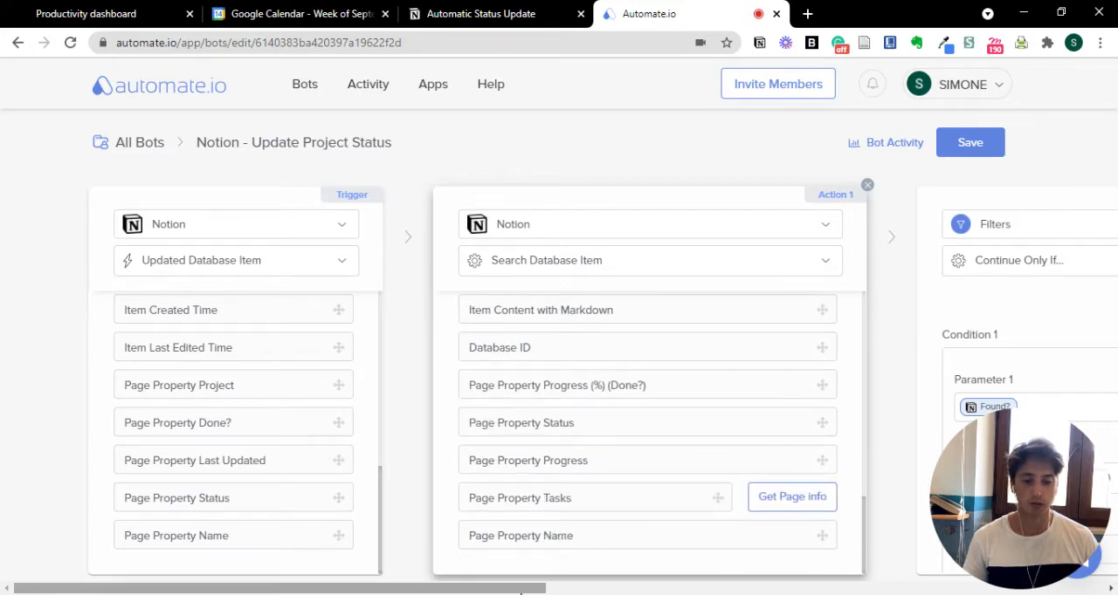
- Examine the Action 2 filter's condition on the Found? field alongside the outputs of the search action
drag(525, 588, 802, 590)
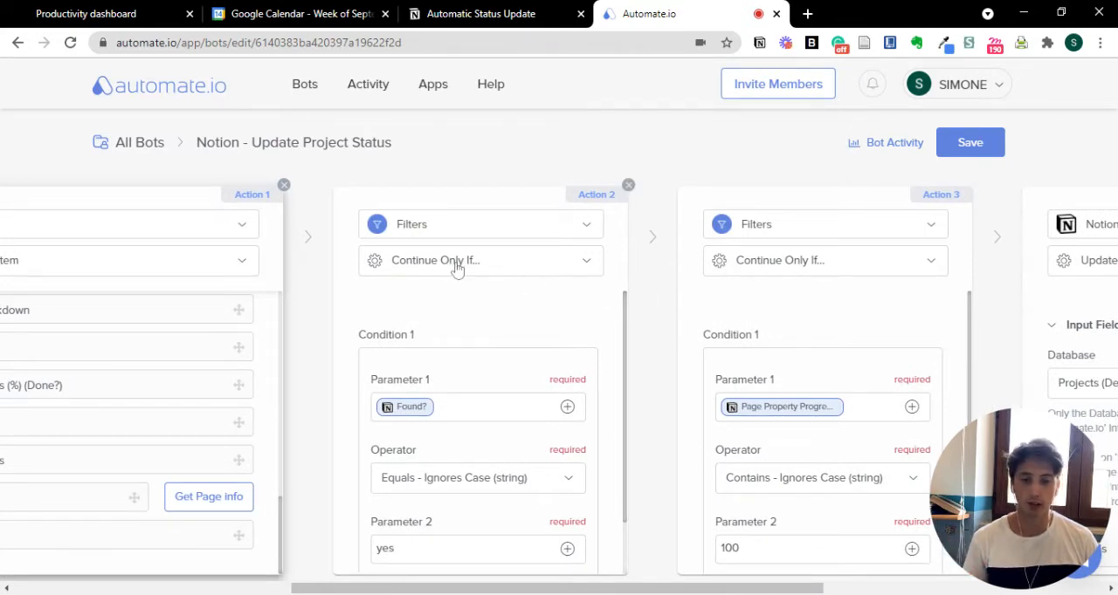
scroll(590, 396, down, 1)
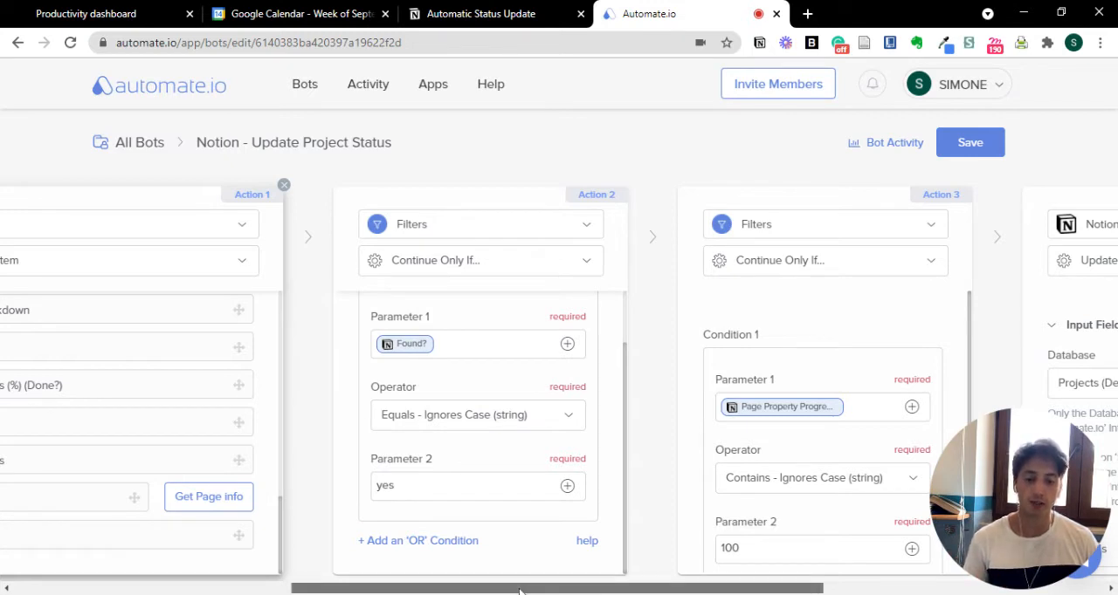
drag(559, 588, 455, 588)
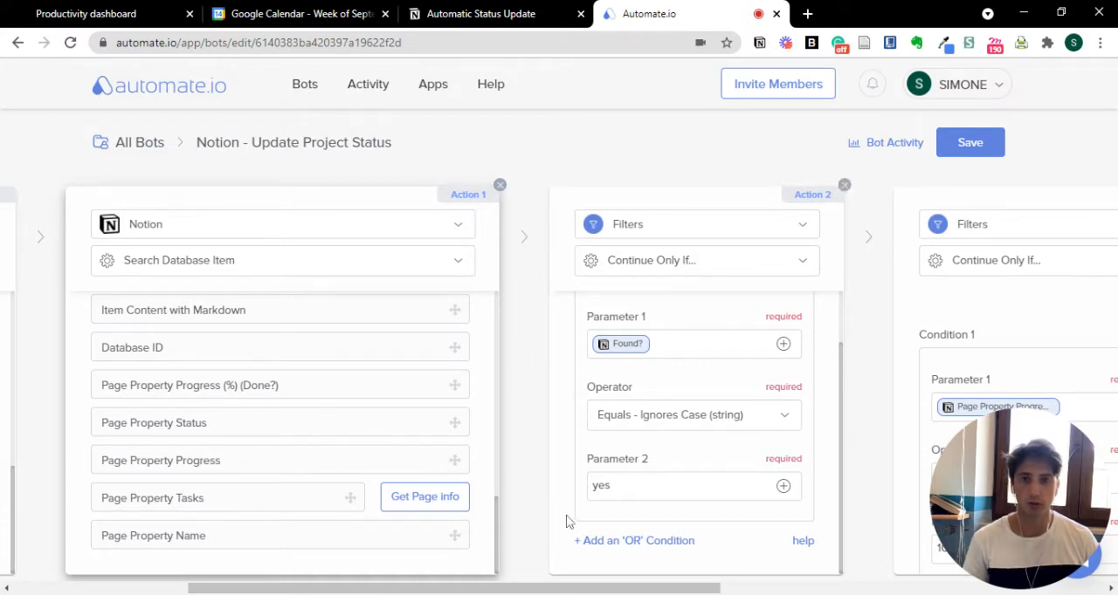
drag(607, 591, 816, 587)
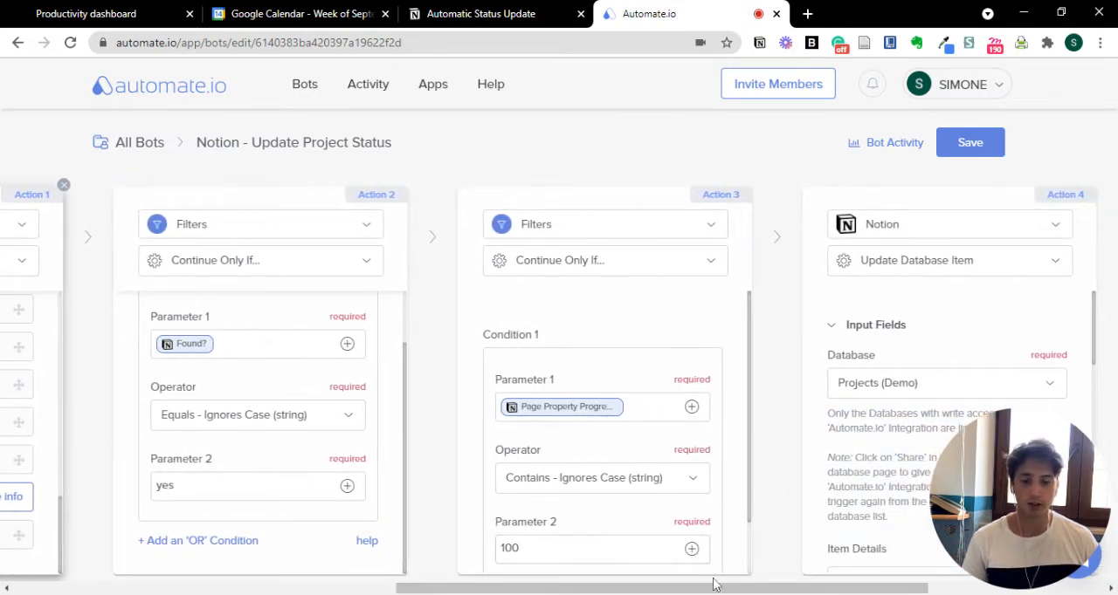
drag(716, 587, 736, 588)
click(228, 344)
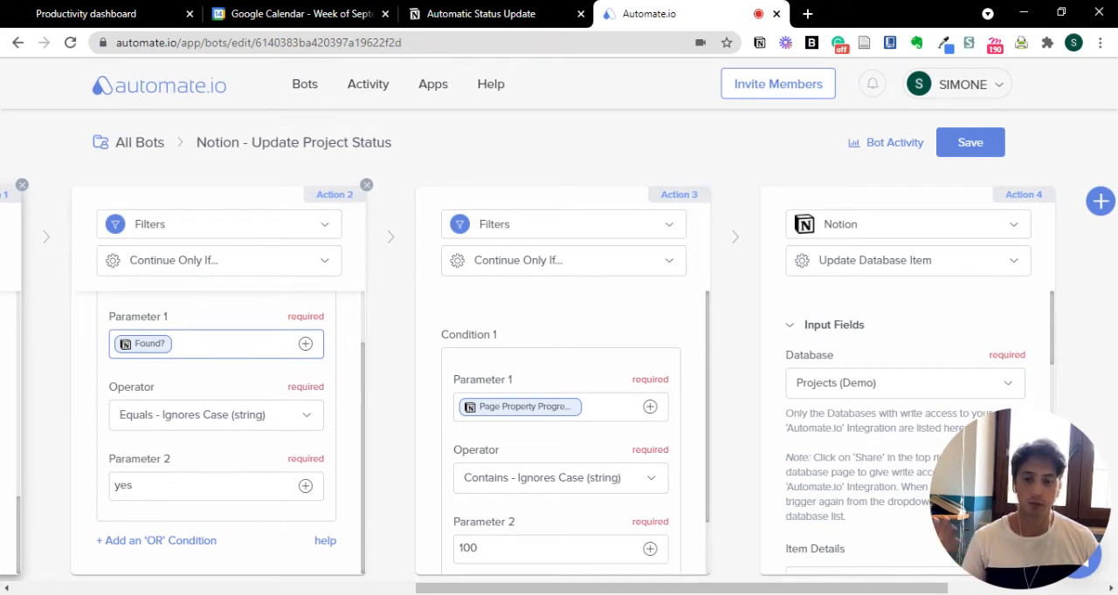
- Examine the output fields available for Parameter 1 of the Action 3 filter, keeping Page Property Progress
click(496, 350)
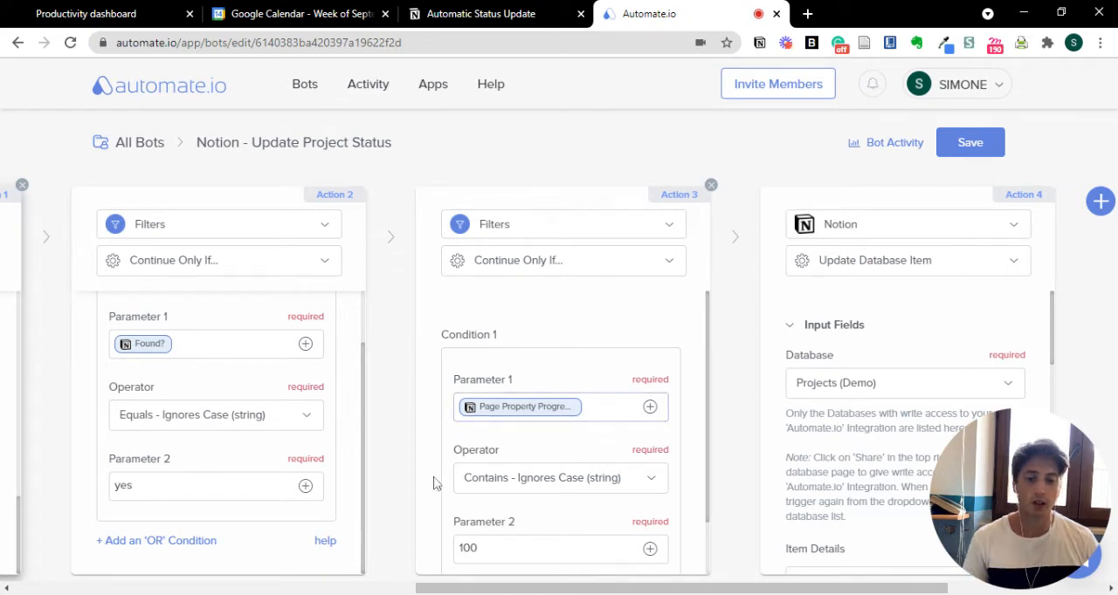
drag(437, 589, 564, 590)
scroll(700, 436, down, 1)
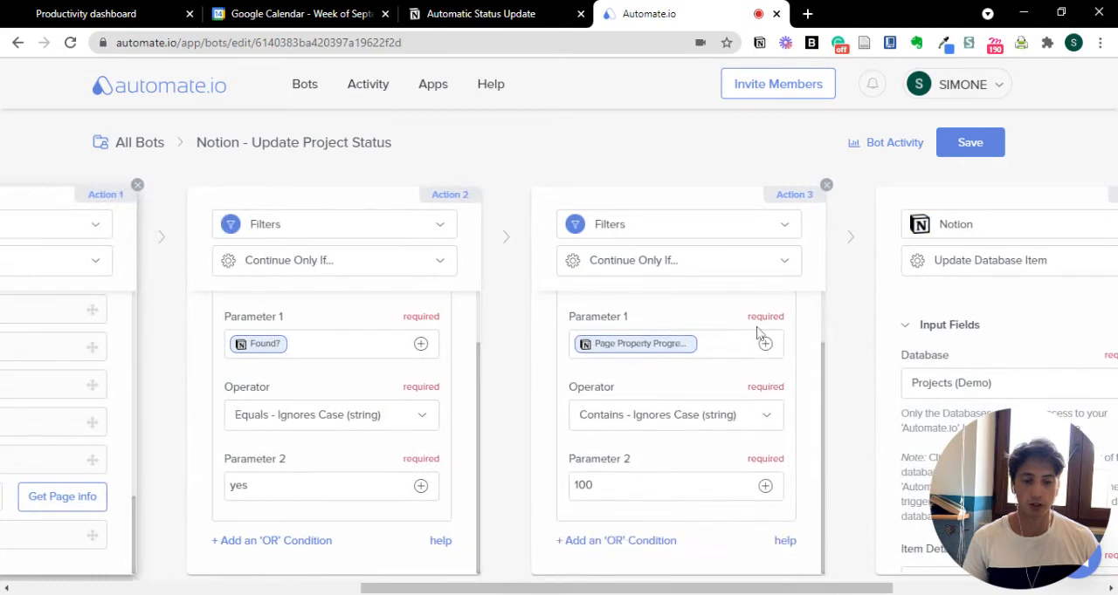
click(764, 344)
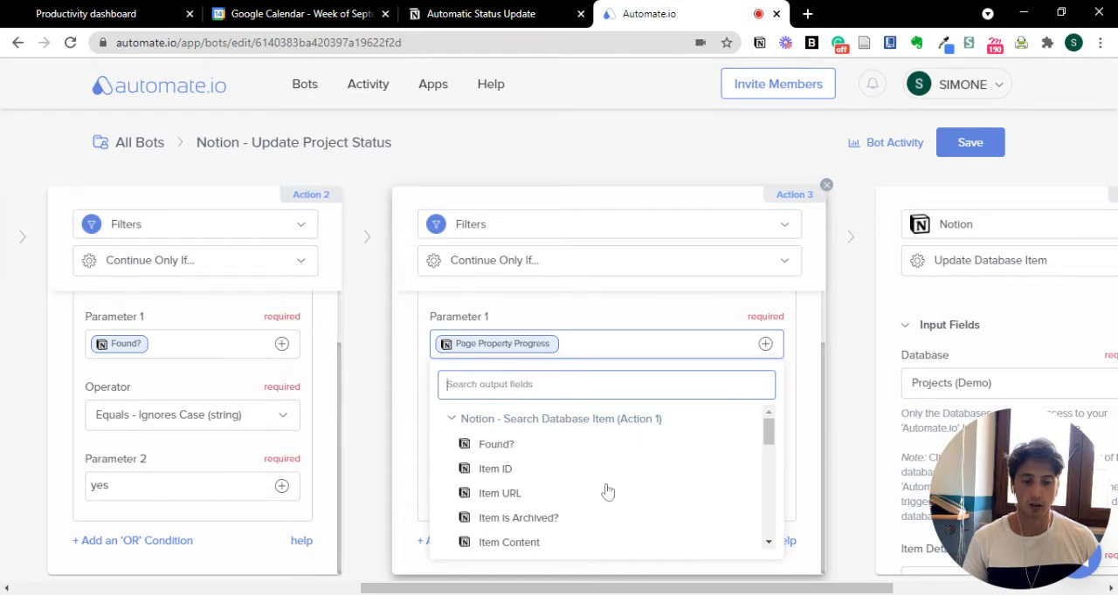
drag(771, 431, 756, 461)
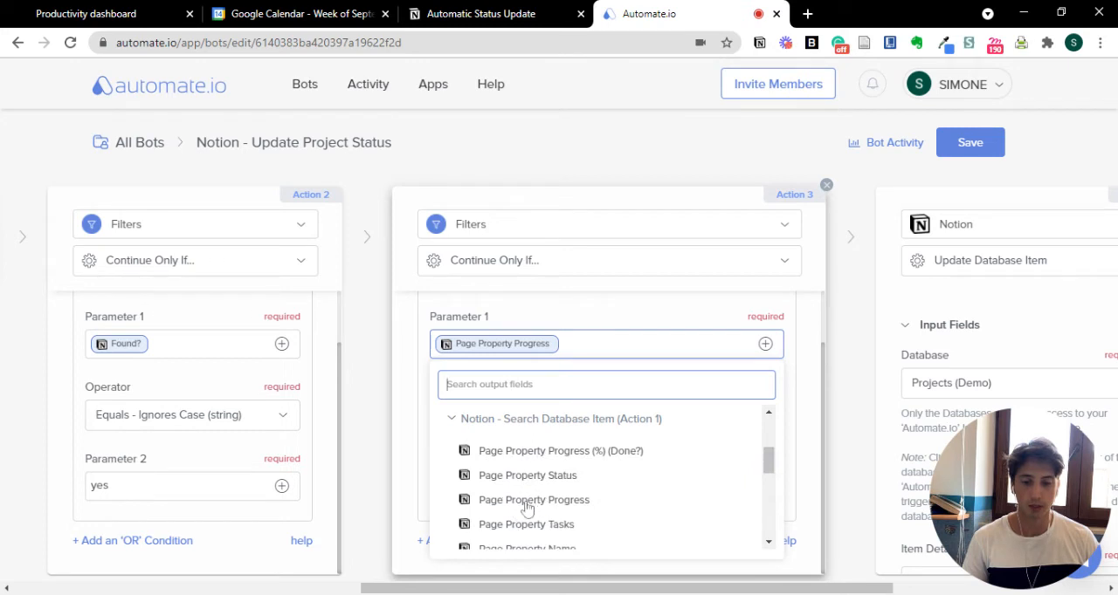
click(416, 486)
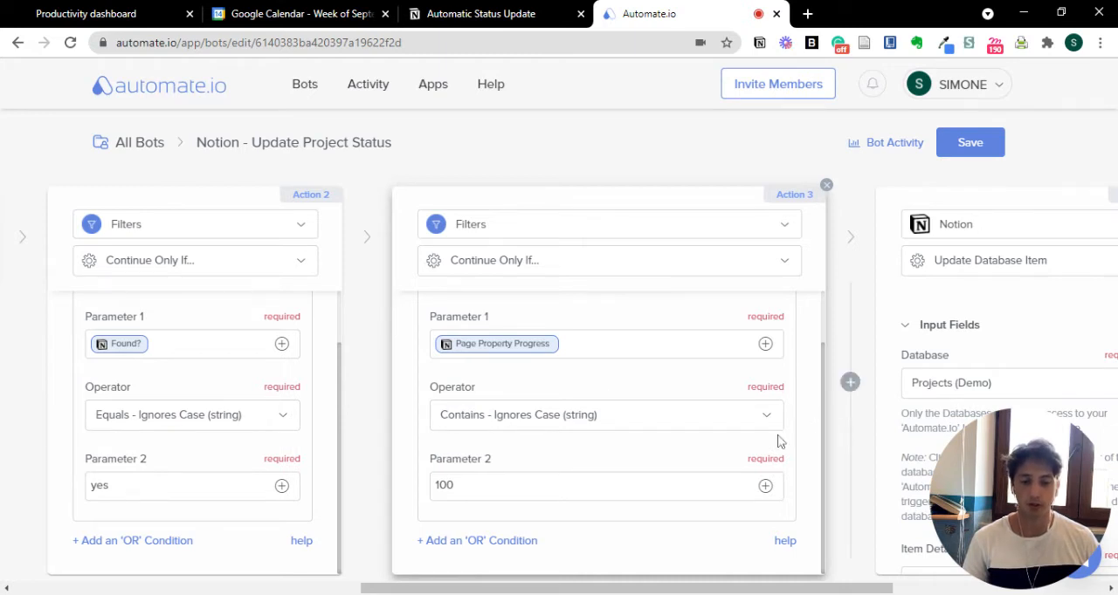
- Inspect the comparison value in Parameter 2 of the Action 3 filter, leaving it at 100
click(742, 486)
click(434, 465)
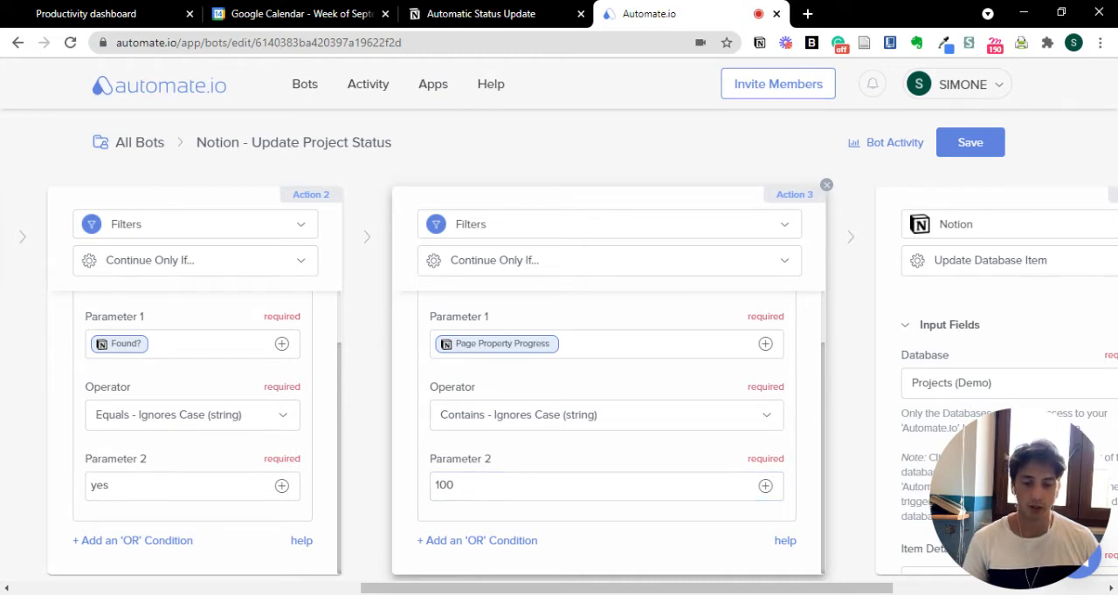
click(461, 485)
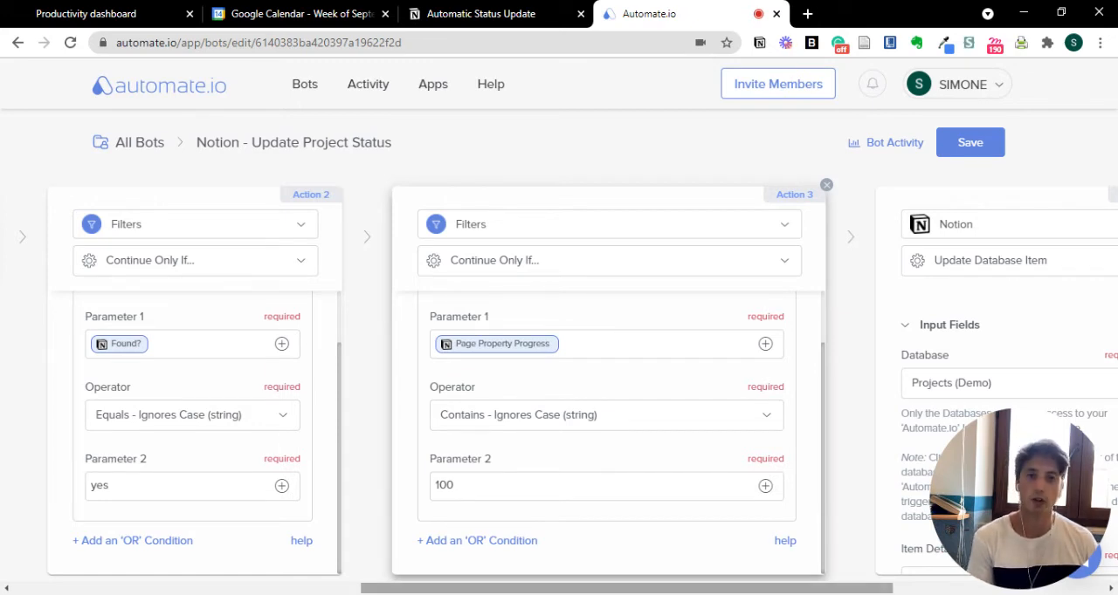
- Review the Notion actions available for Action 4, keeping Update Database Item
drag(730, 588, 871, 587)
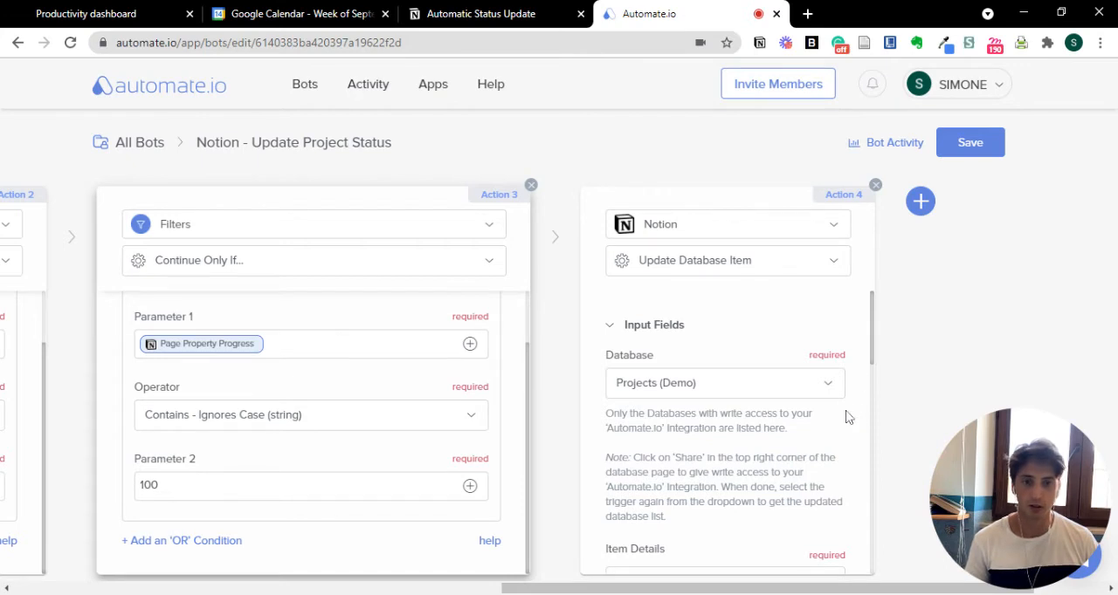
click(713, 264)
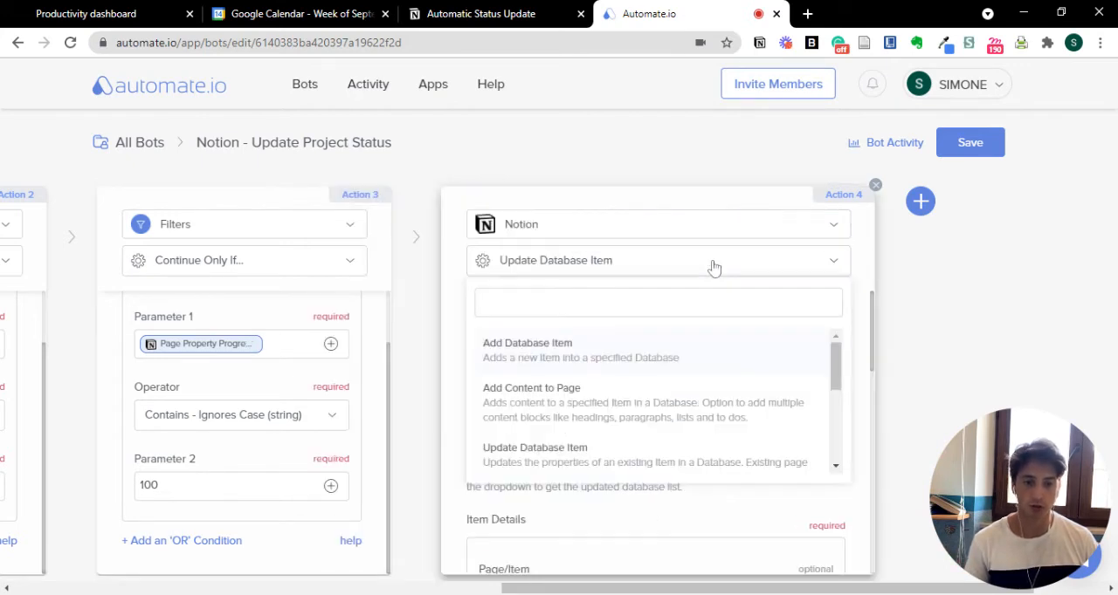
scroll(776, 406, down, 1)
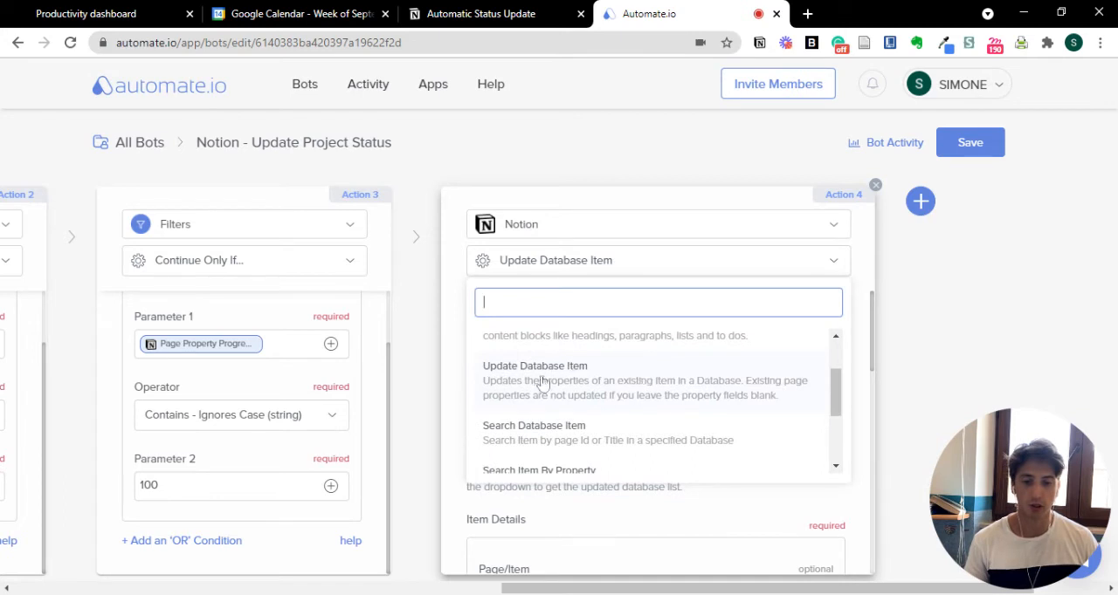
click(864, 395)
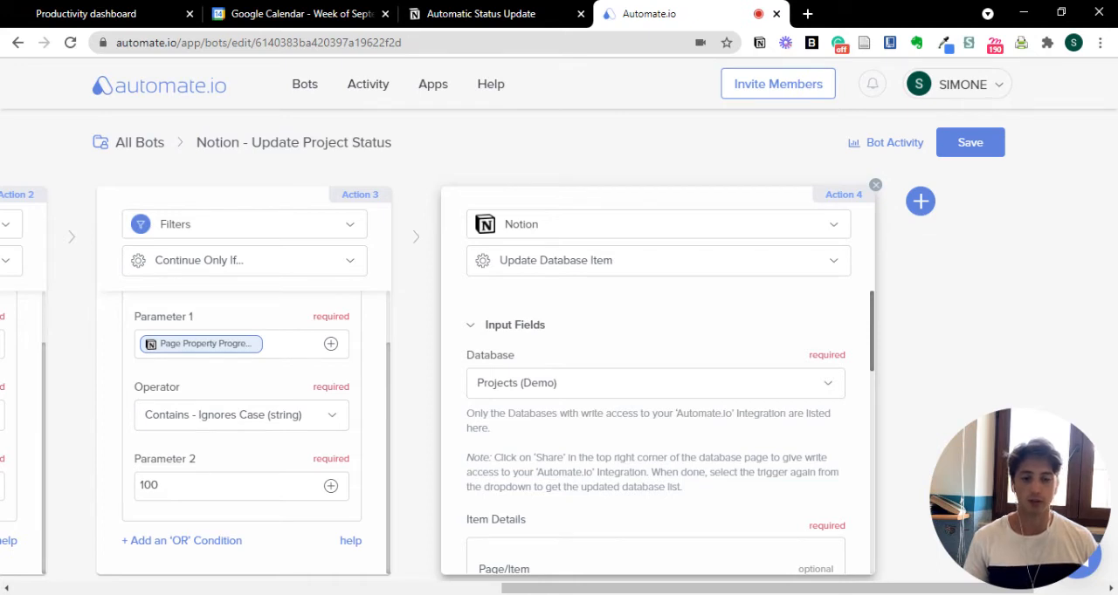
- Inspect Action 4's database field and its Page/Item choices, keeping Use Custom Value
scroll(870, 336, down, 1)
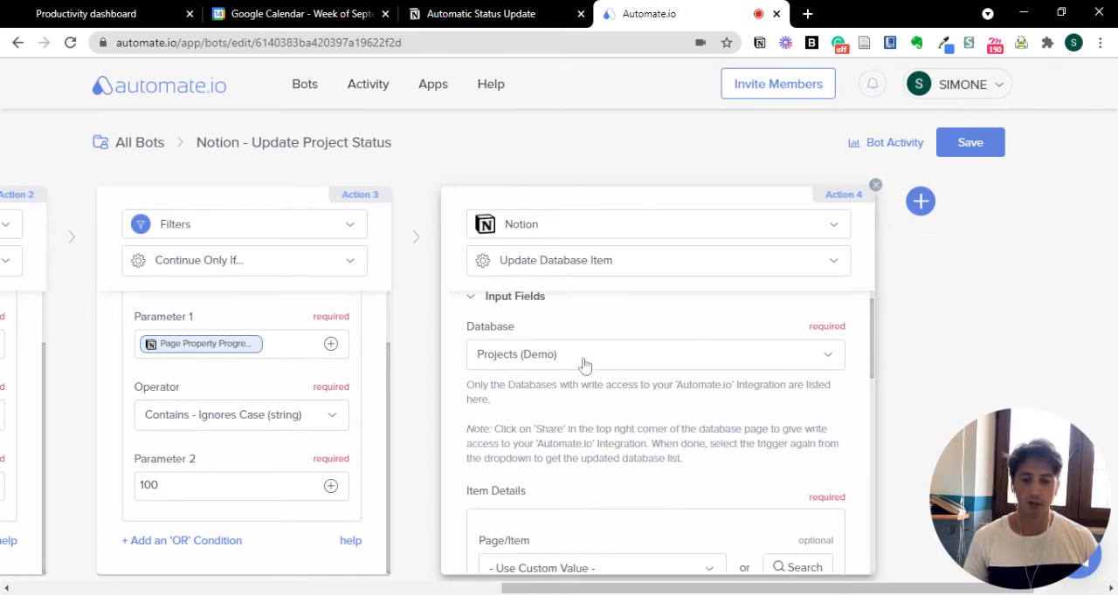
drag(871, 357, 868, 419)
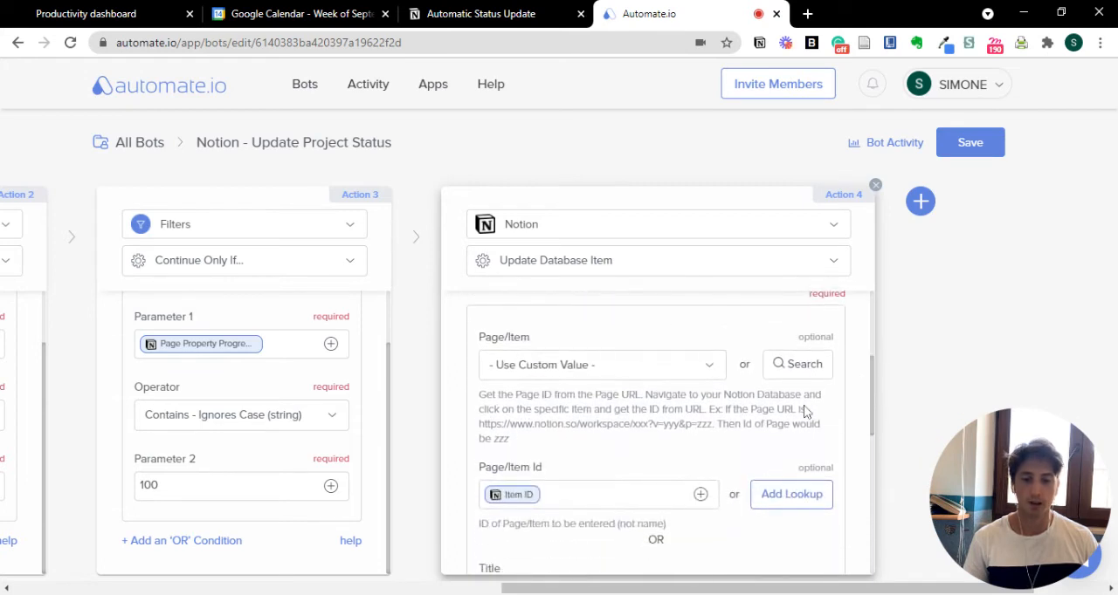
click(665, 376)
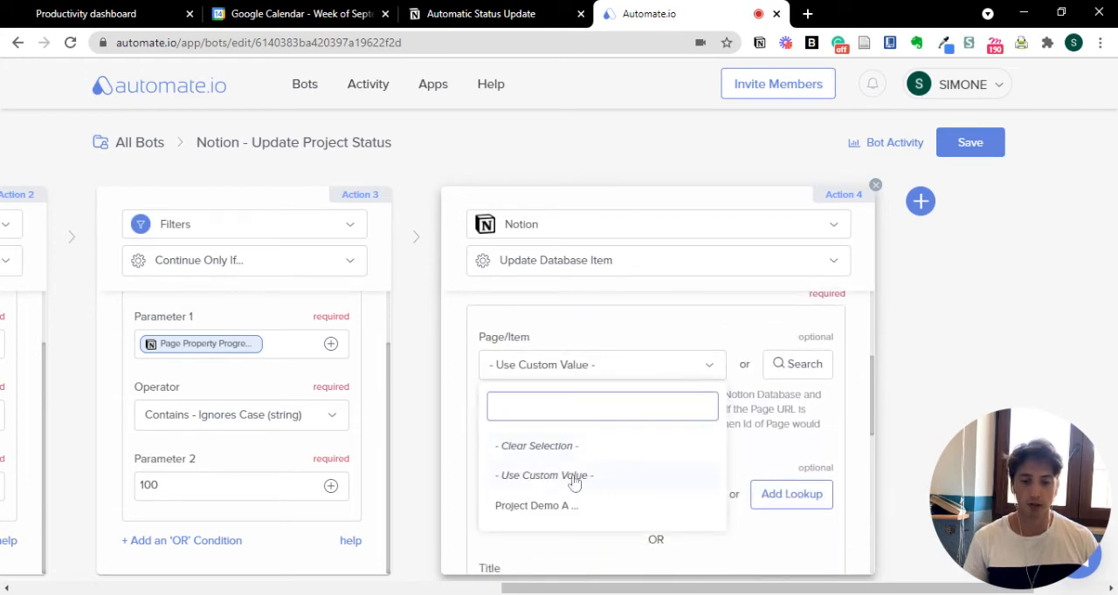
click(779, 441)
- Examine the Search Database Item output fields available for Action 4's Page/Item Id, keeping Item ID
scroll(721, 459, down, 2)
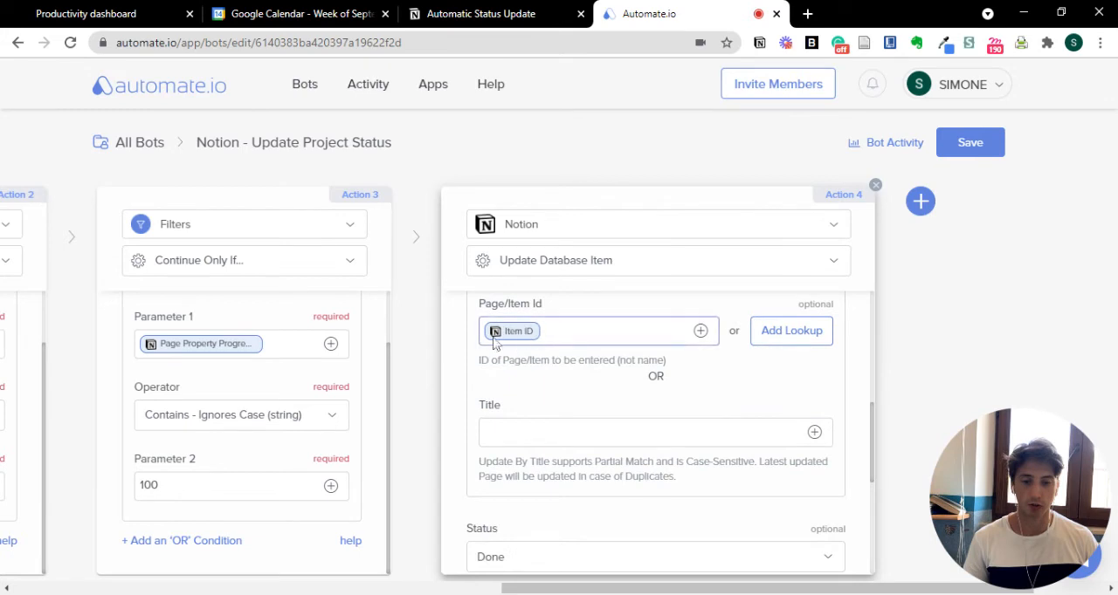
click(701, 332)
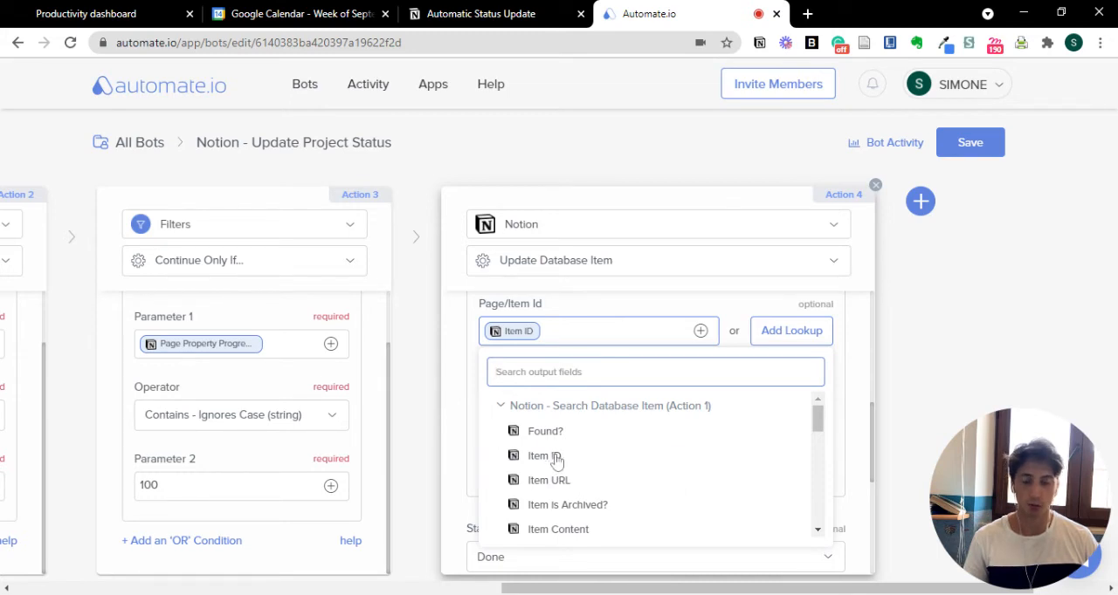
click(441, 439)
- Inspect the status options Action 4 can assign to the project, keeping Done
scroll(699, 436, down, 3)
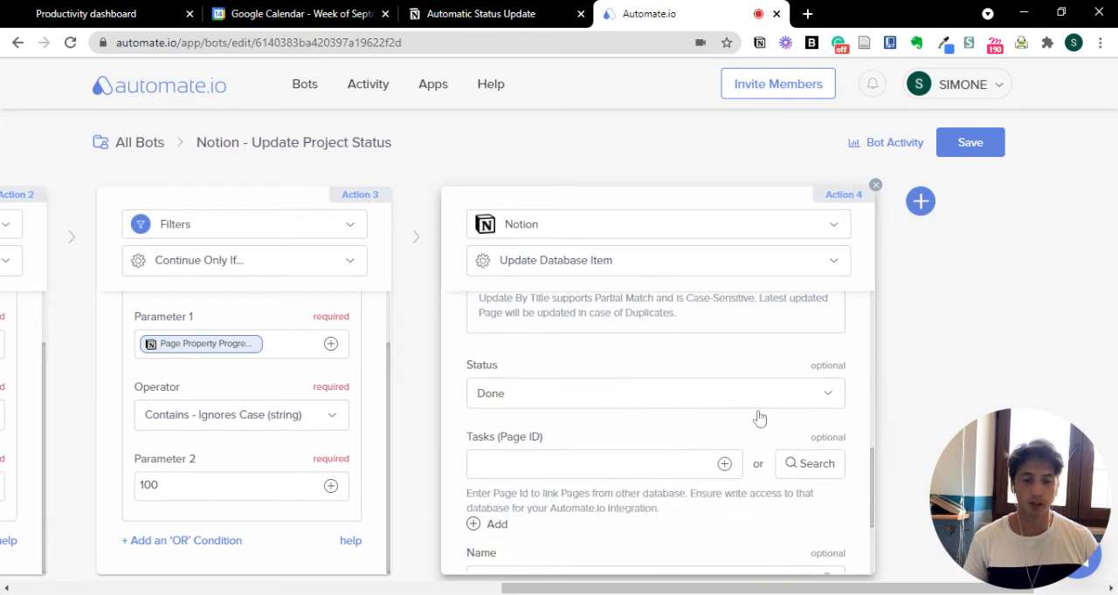
click(620, 401)
scroll(848, 444, down, 2)
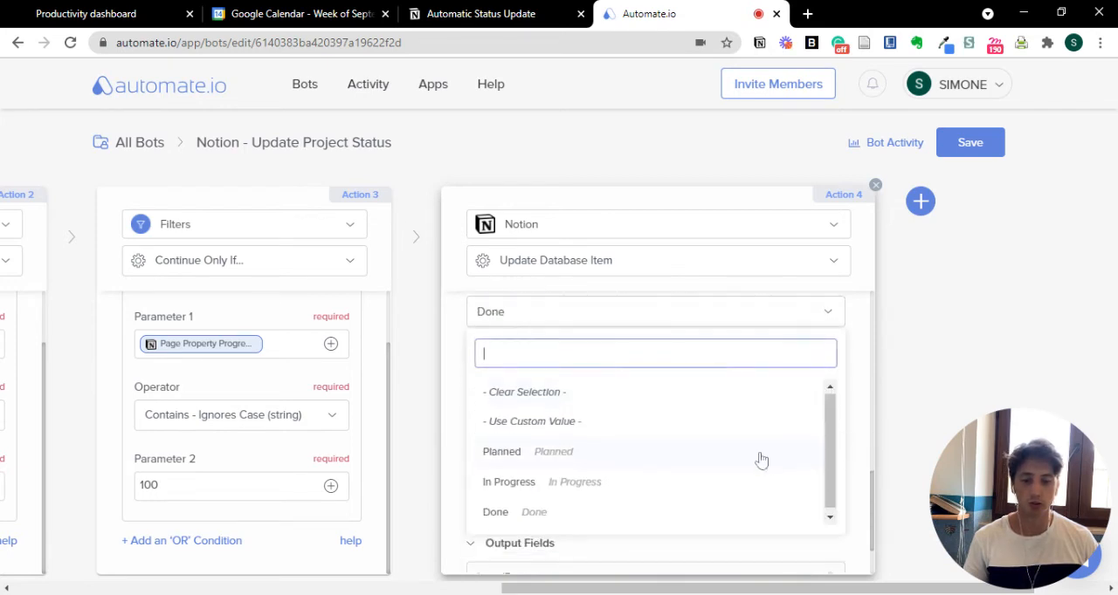
click(447, 484)
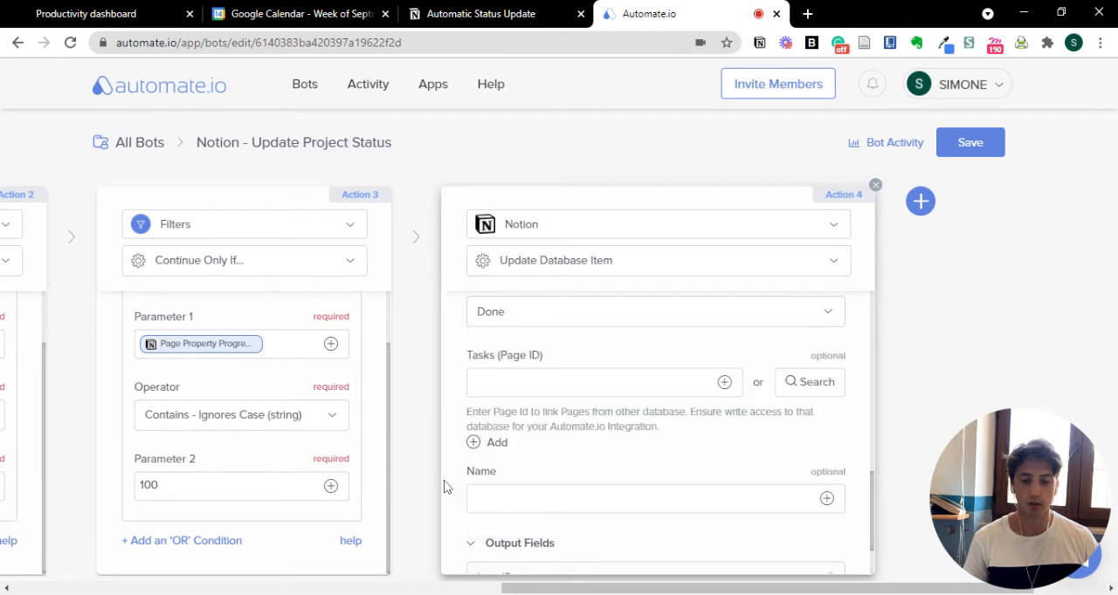
- Review Action 4's optional Tasks and Name fields and its output fields, leaving the optional ones empty
scroll(711, 448, down, 2)
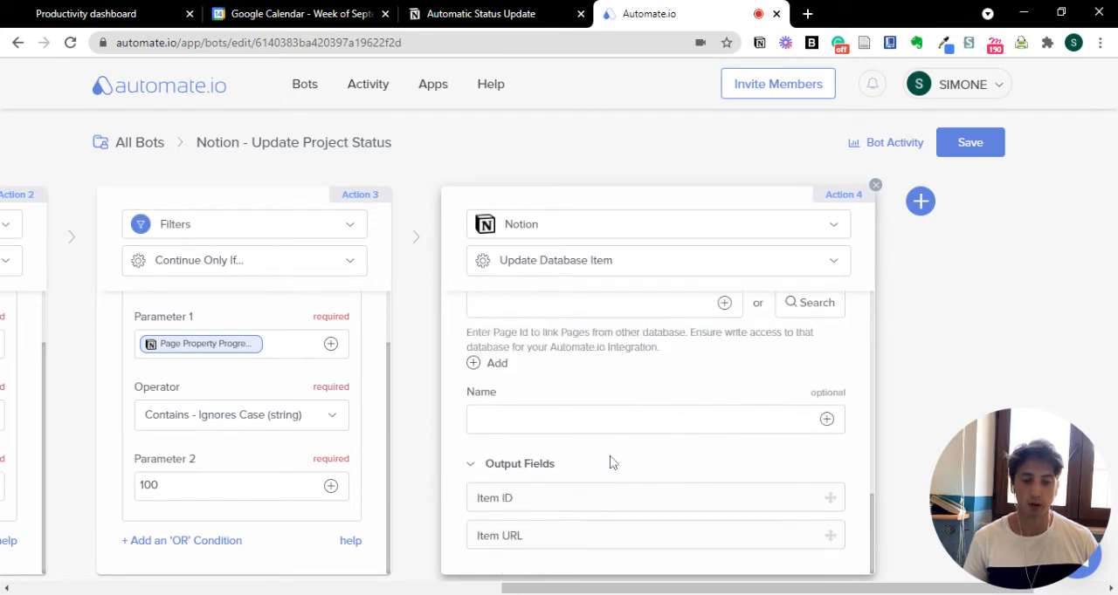
scroll(616, 467, up, 2)
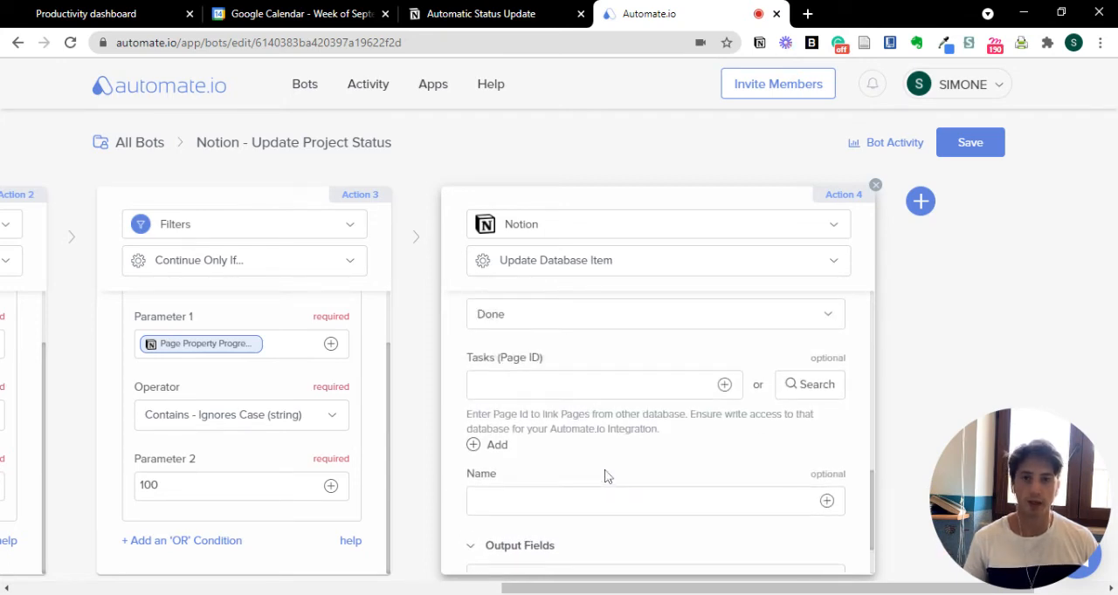
scroll(628, 476, down, 2)
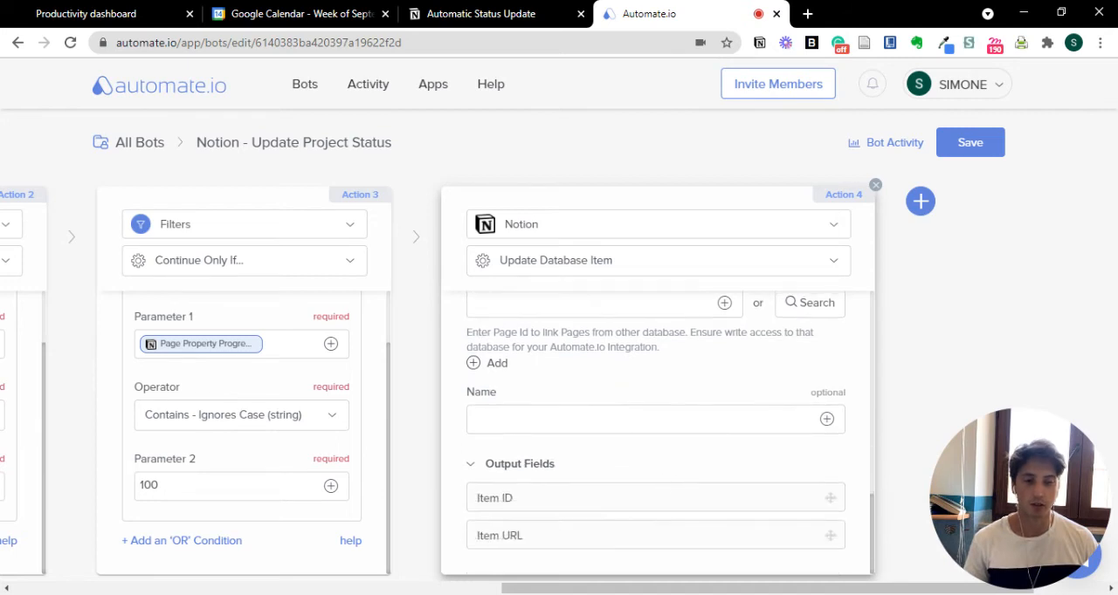
click(648, 420)
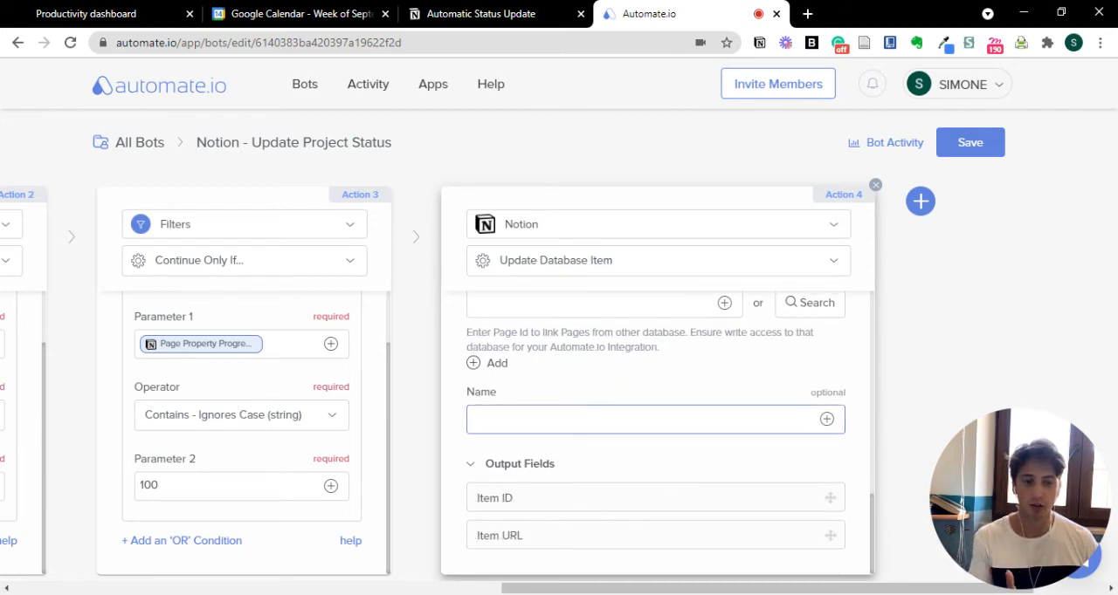
click(673, 461)
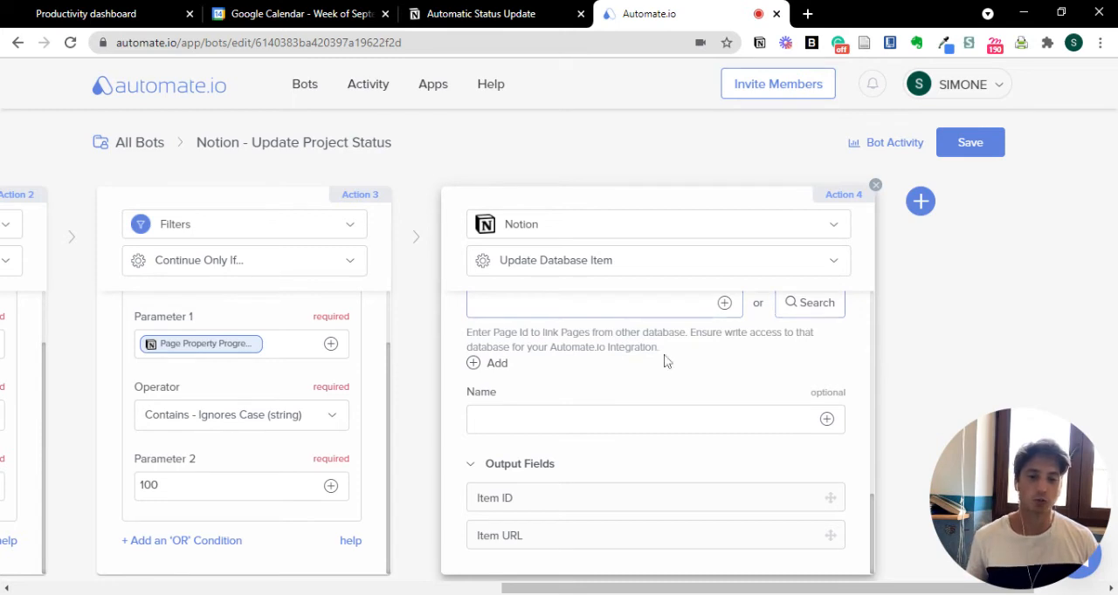
scroll(625, 378, up, 2)
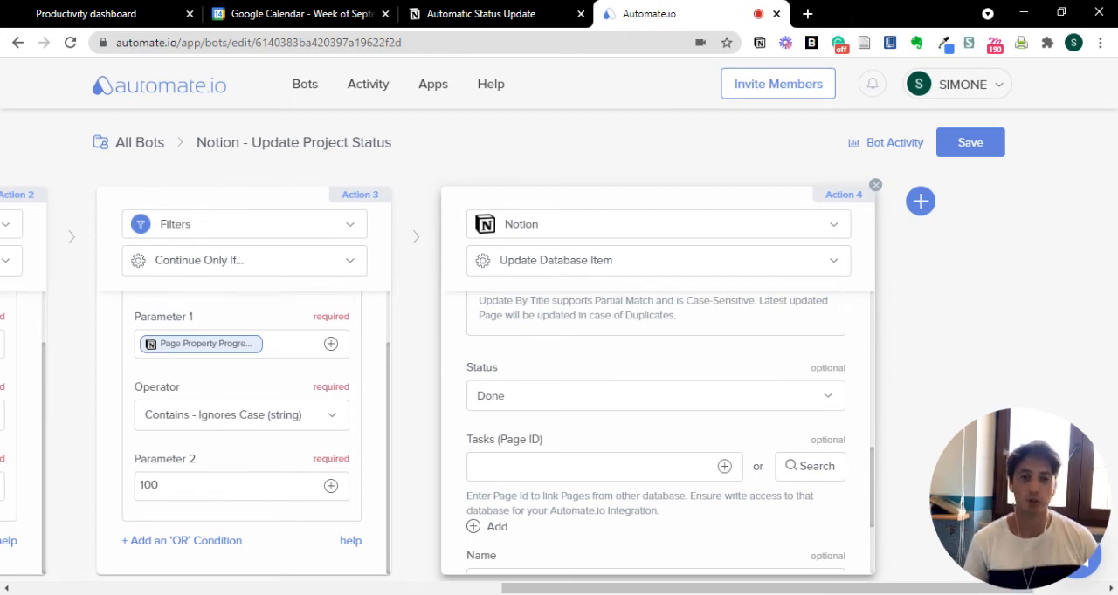
- Compare the Automatic Status Update boards in Notion with the bot's Action 4 settings in Automate.io
click(544, 9)
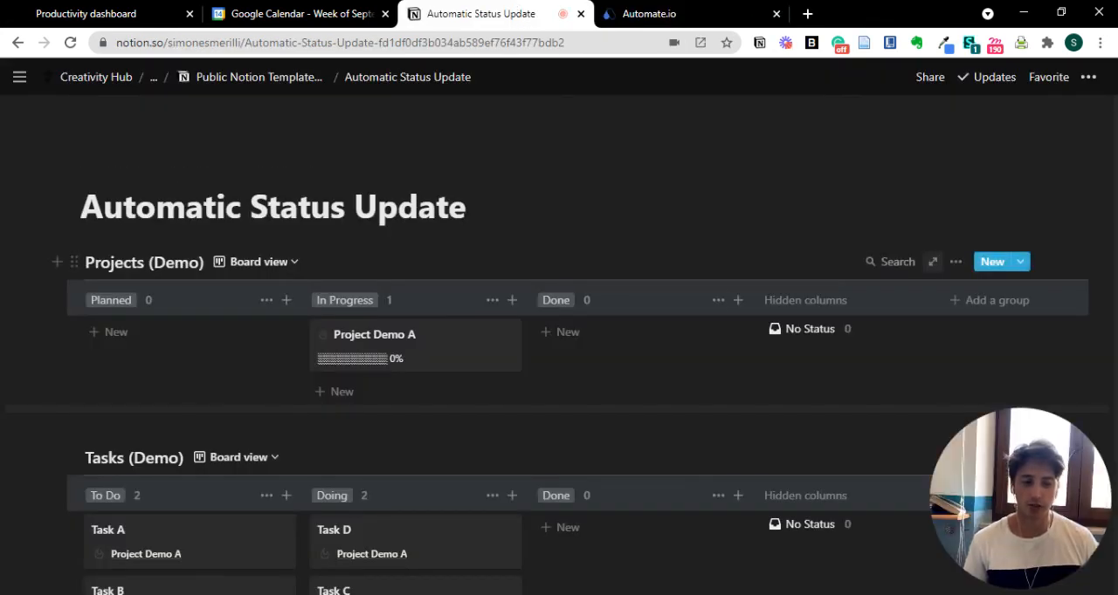
click(690, 10)
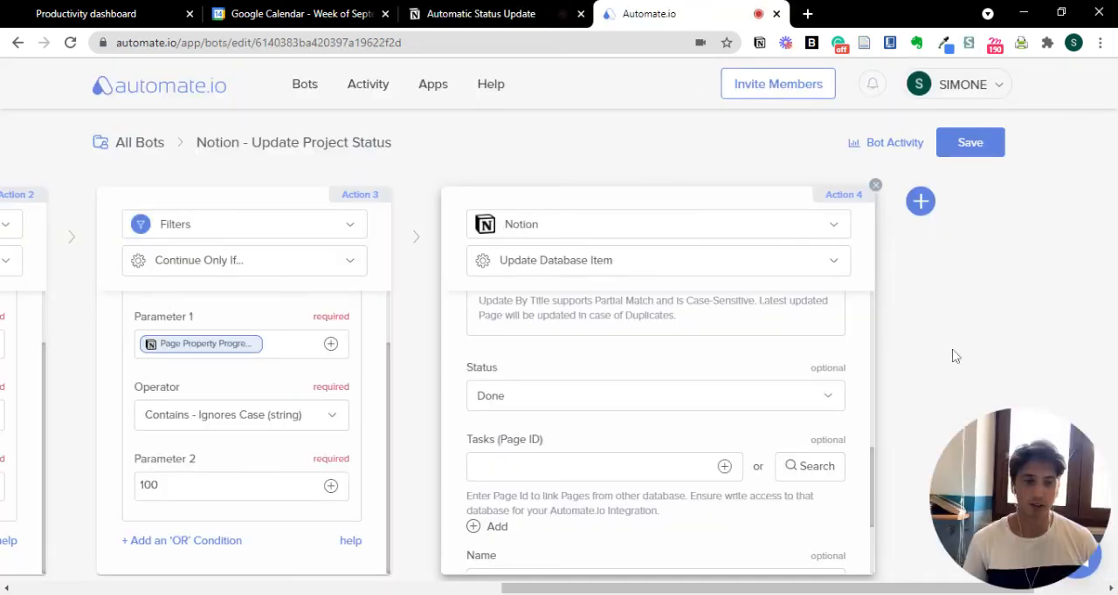
click(602, 466)
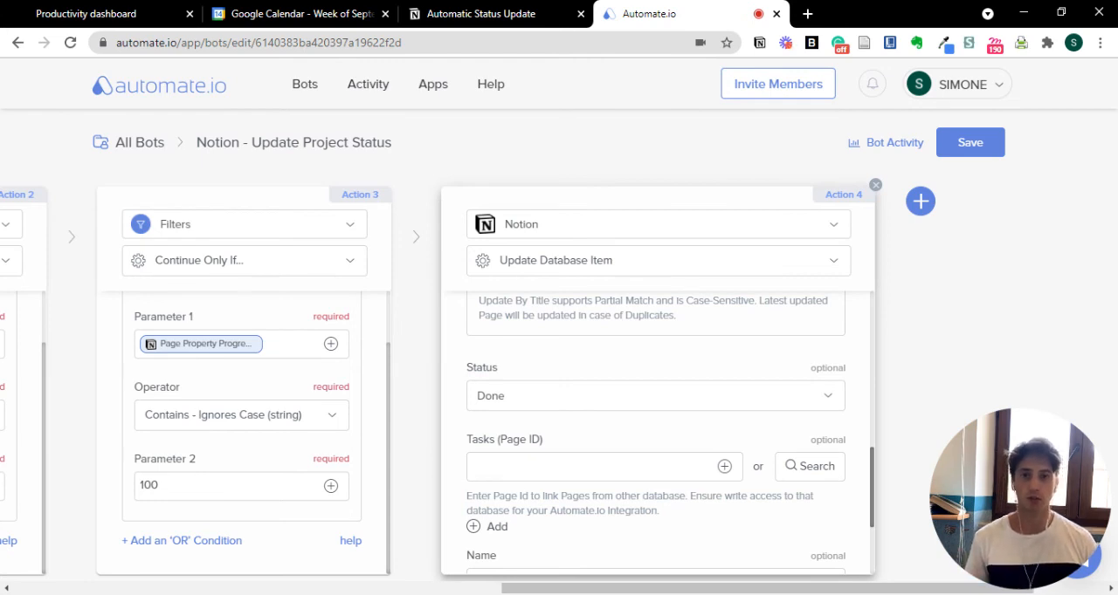
- Switch to the Automatic Status Update page in Notion and move Project Demo A and Tasks A, B, C and D to Done
click(507, 4)
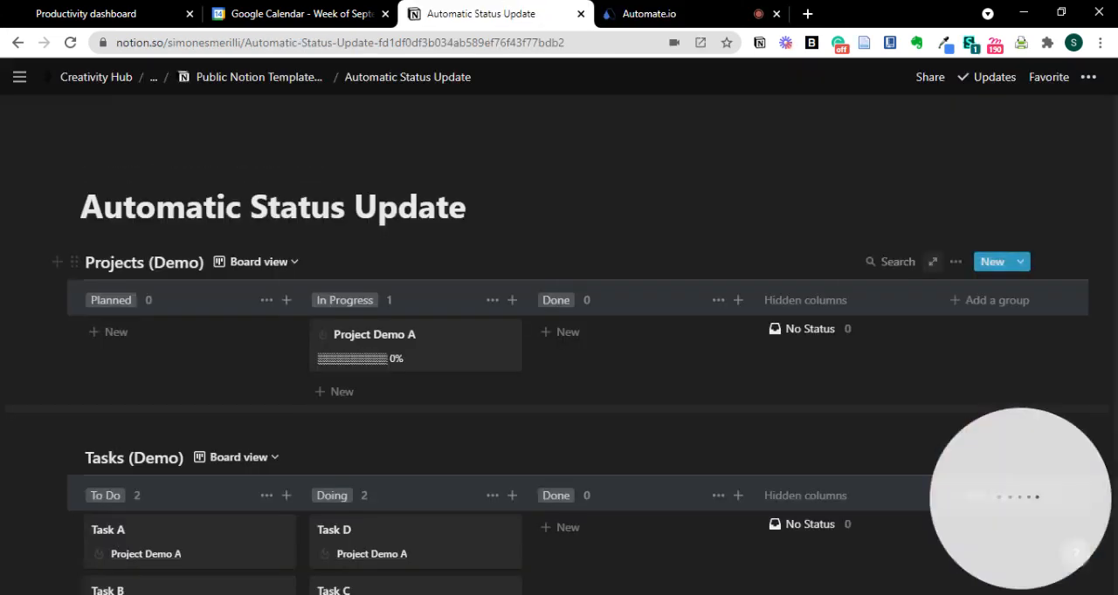
drag(417, 344, 560, 344)
scroll(559, 343, down, 1)
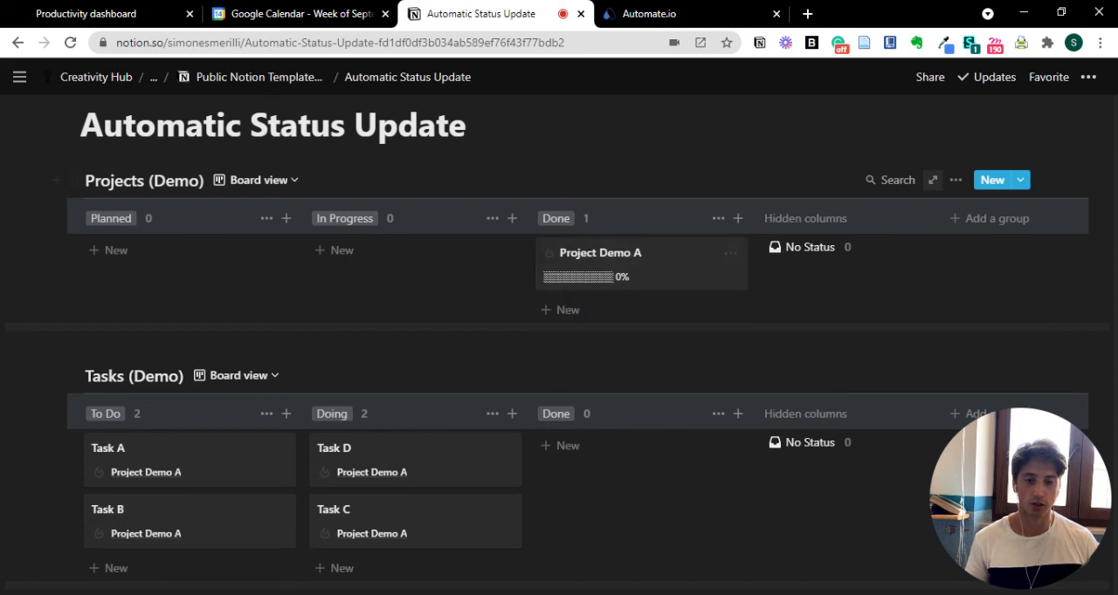
drag(410, 459, 568, 462)
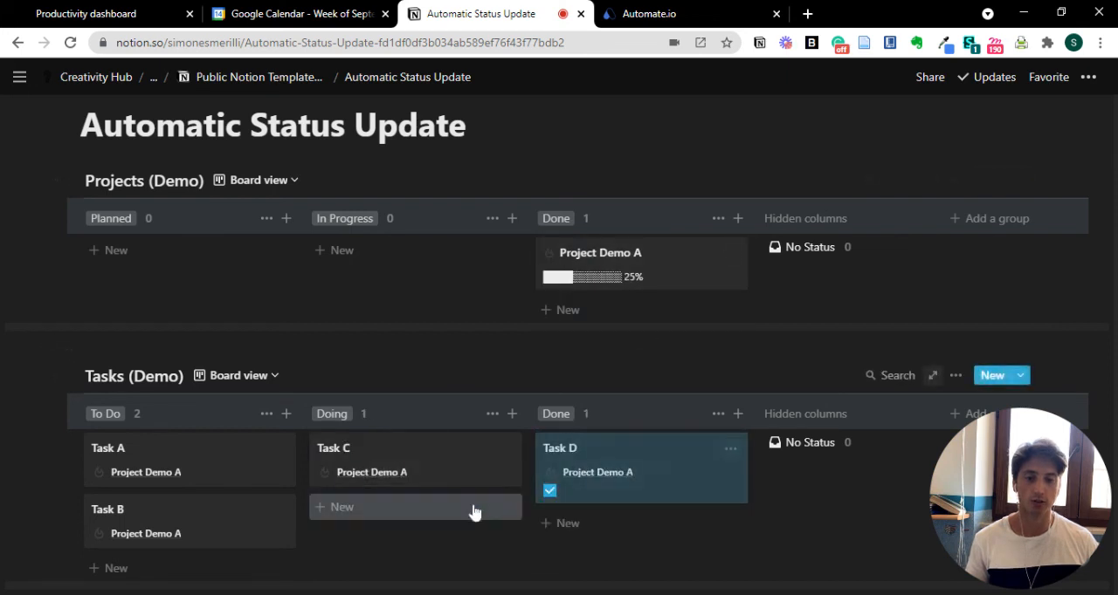
drag(460, 480, 690, 588)
drag(217, 462, 602, 463)
drag(175, 458, 572, 458)
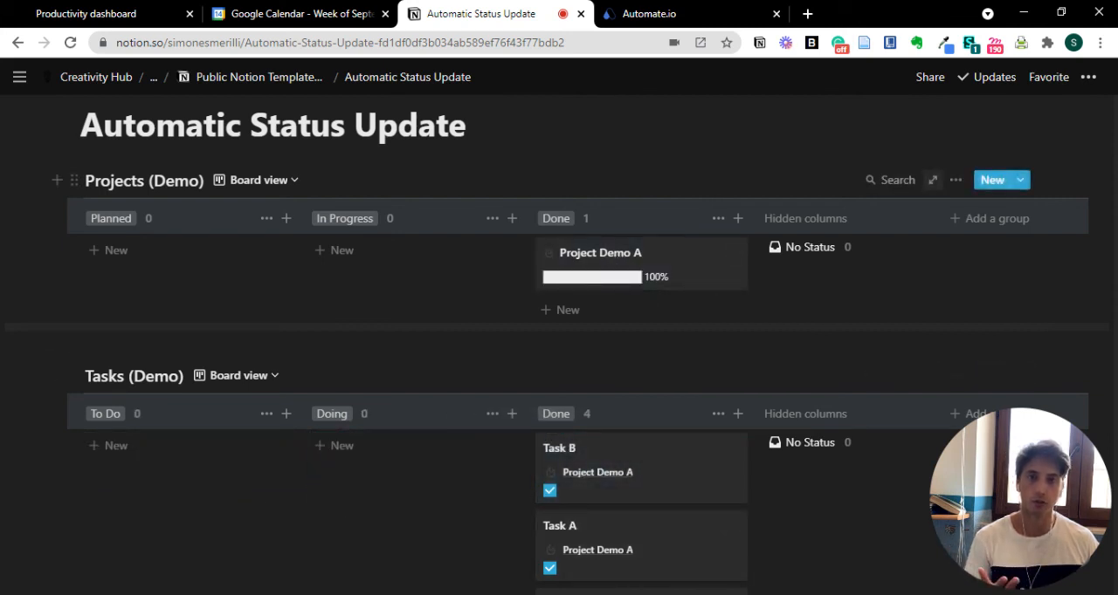
- Add an untitled task to the To Do column of Tasks (Demo) and link it to Project Demo A
scroll(556, 410, down, 2)
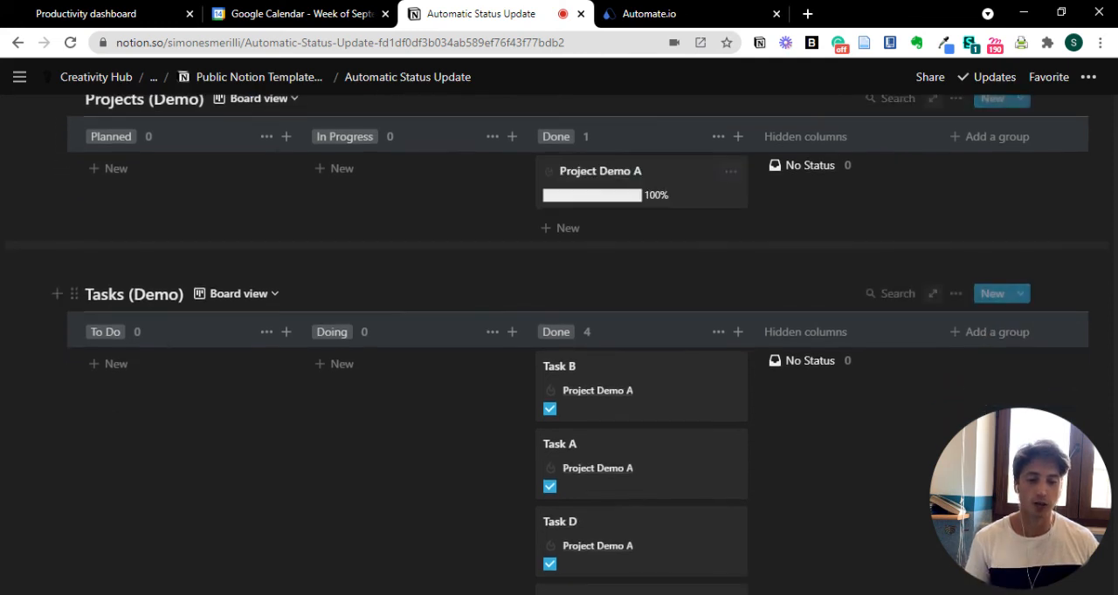
click(341, 364)
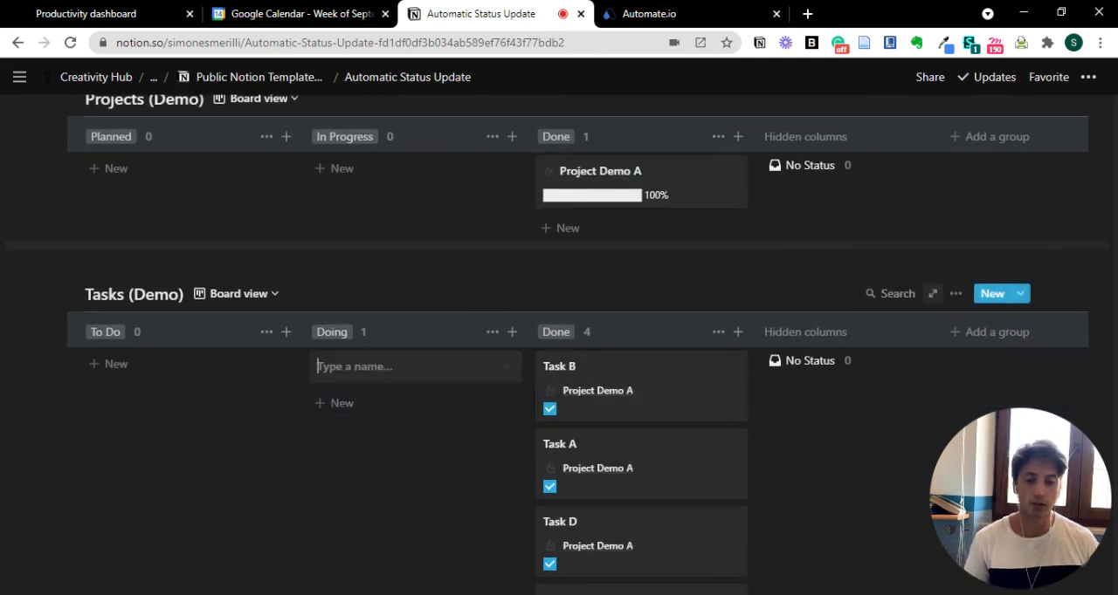
drag(449, 374, 217, 419)
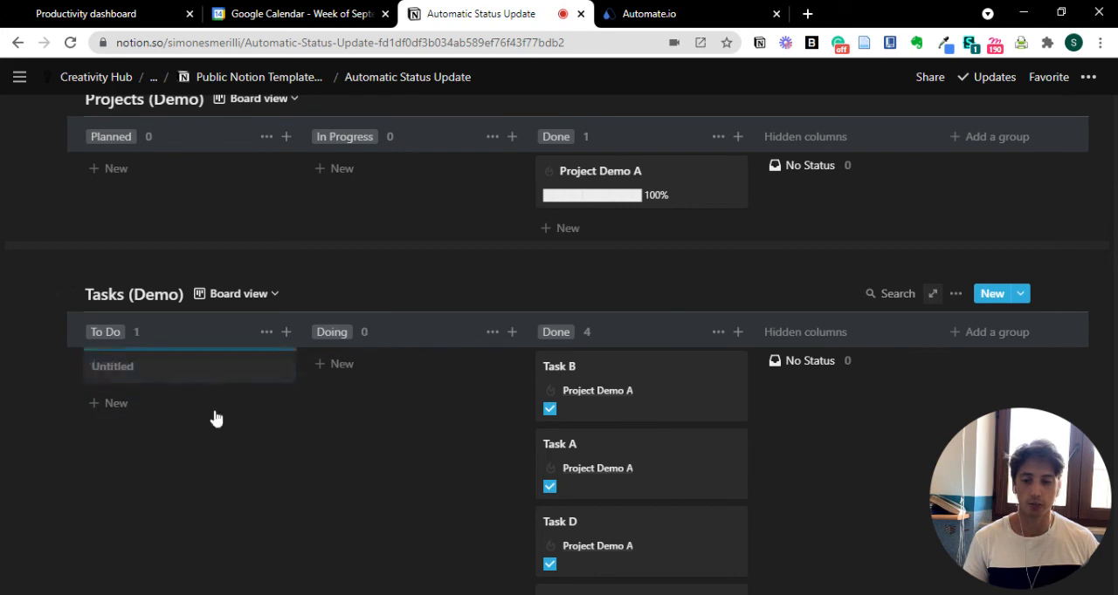
click(225, 381)
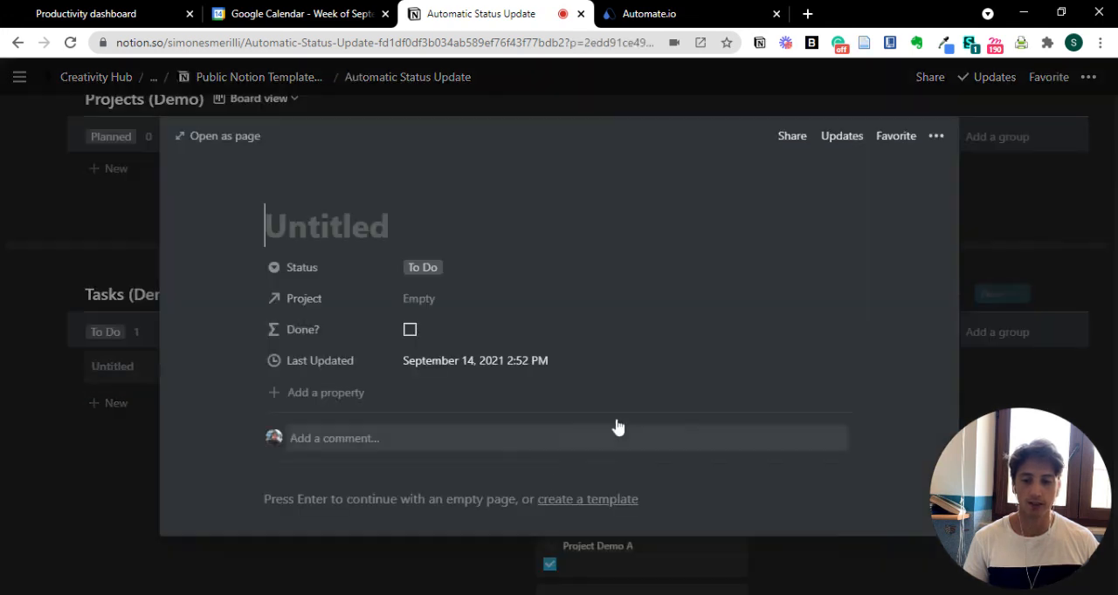
click(427, 299)
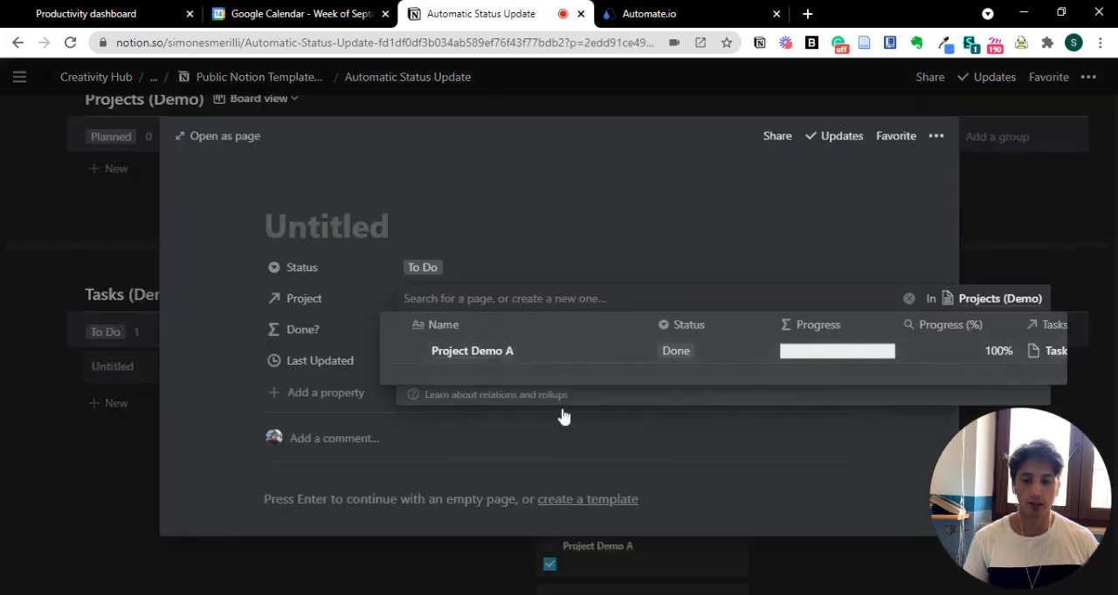
click(580, 352)
click(66, 389)
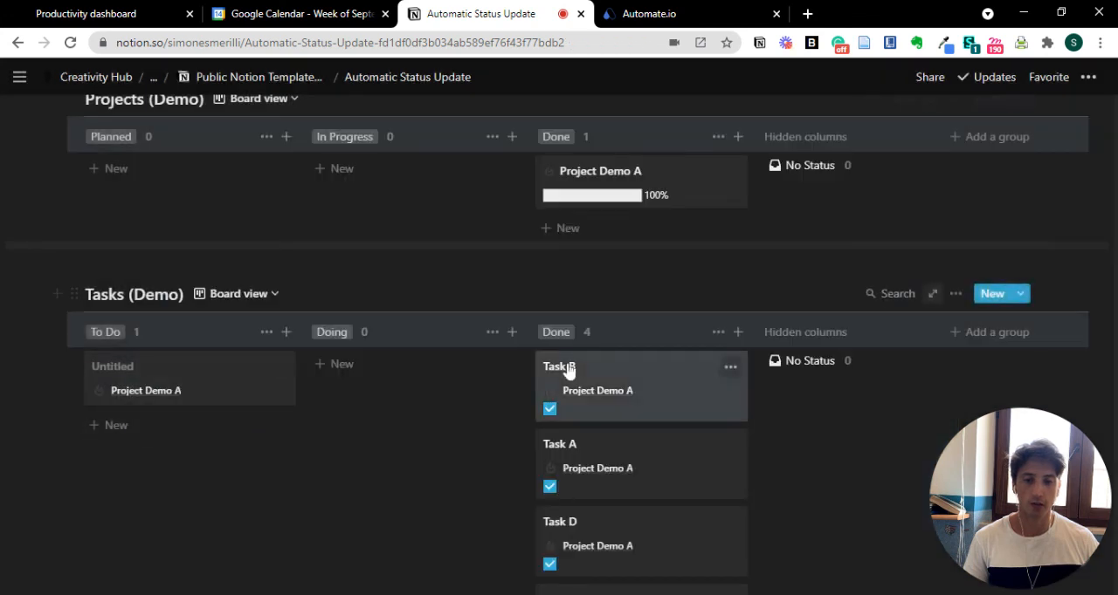
- Check Project Demo A's page properties and move the project to the In Progress column
scroll(568, 367, up, 3)
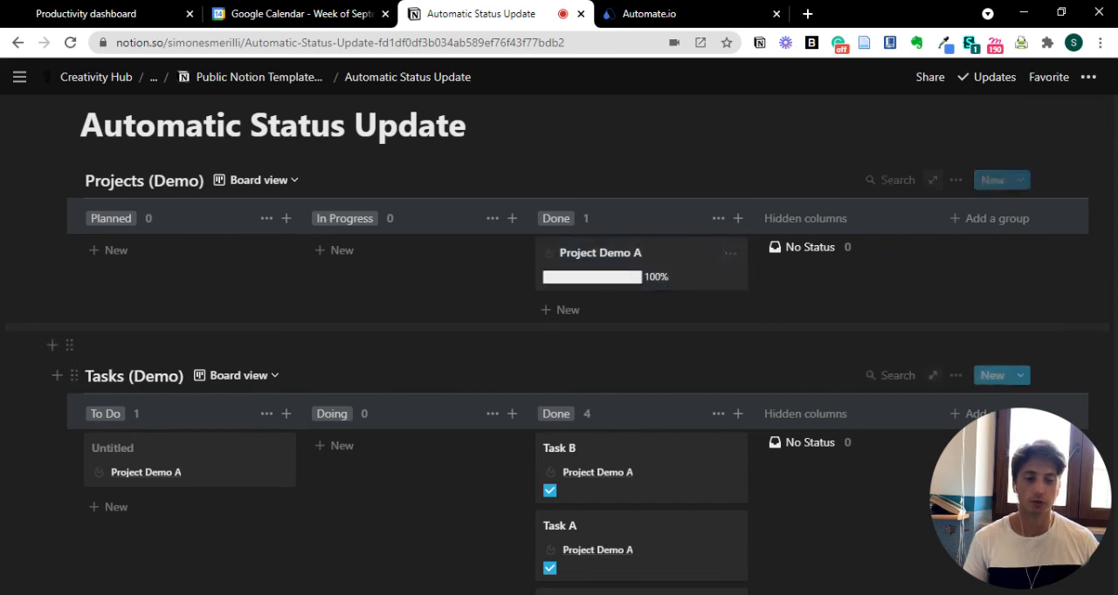
click(690, 281)
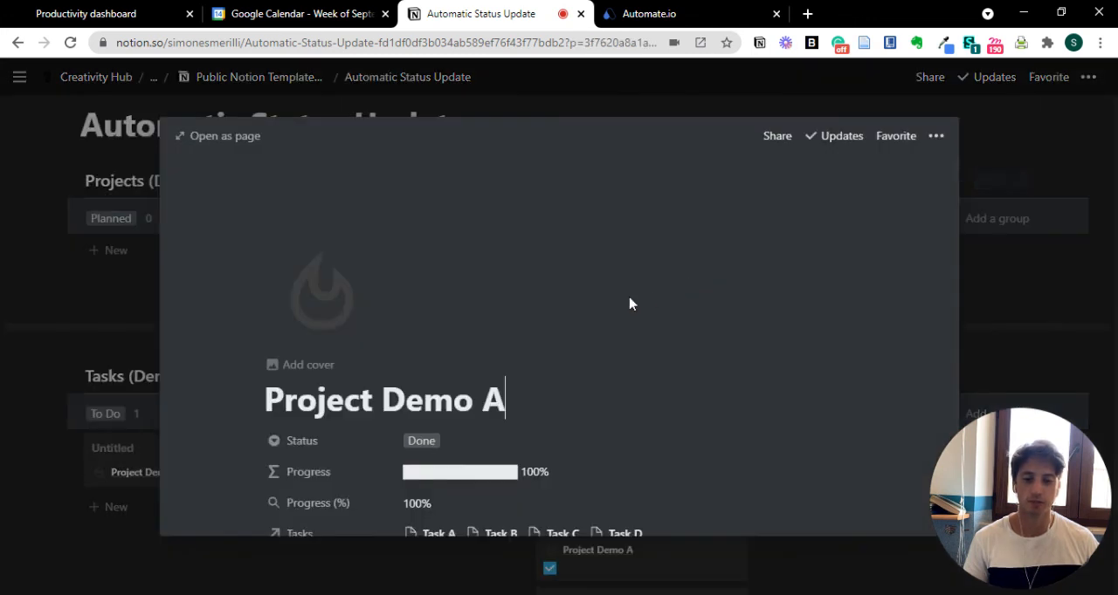
click(18, 459)
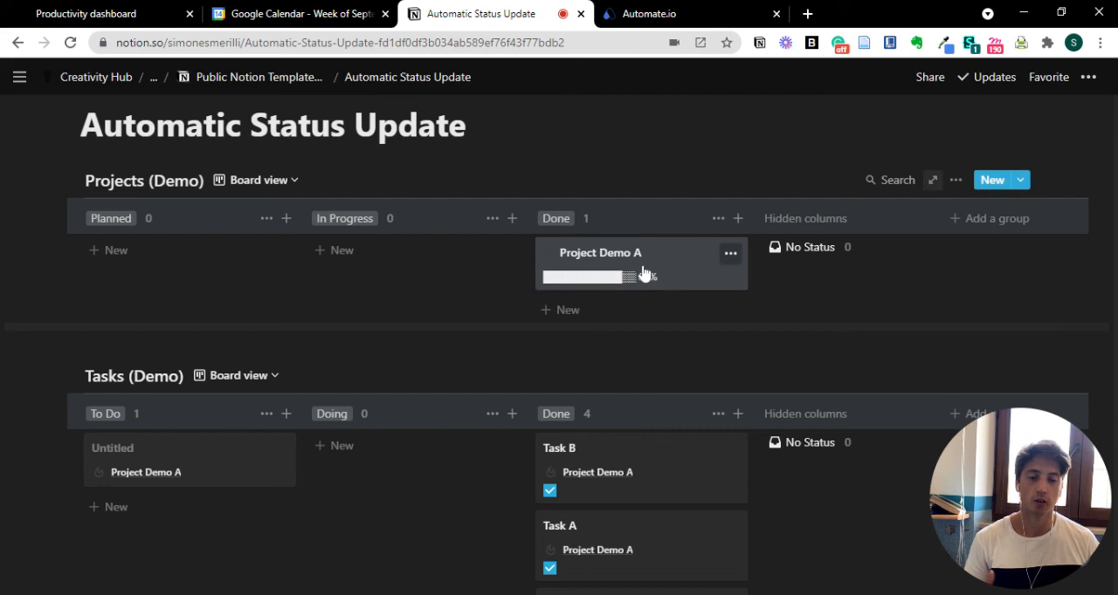
drag(587, 278, 423, 277)
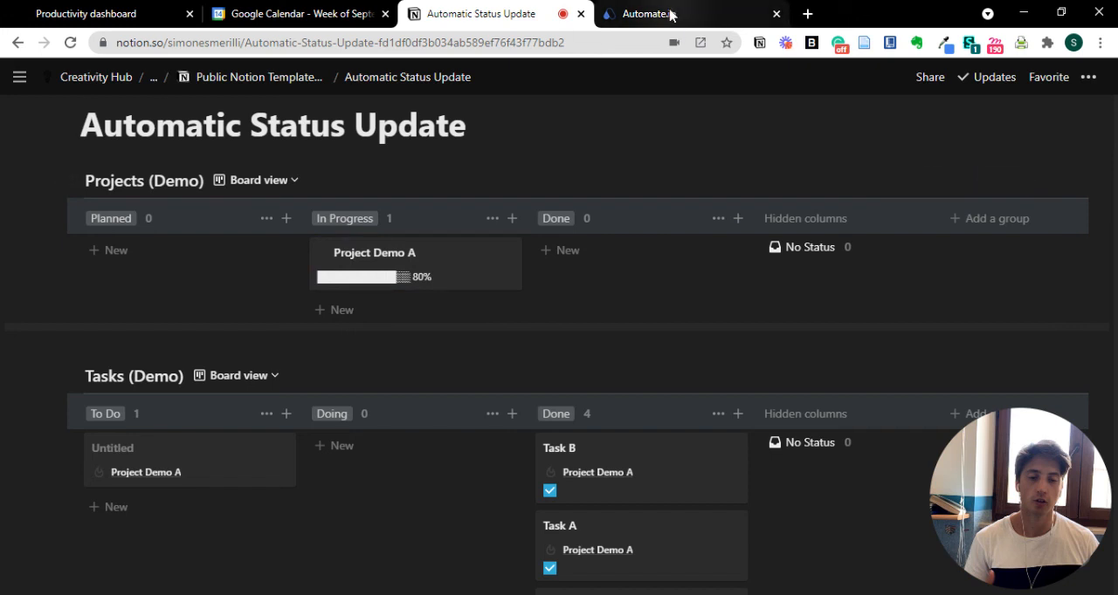
- Compare the bot's progress filter and status update in Automate.io with the project and task boards in Notion
click(671, 16)
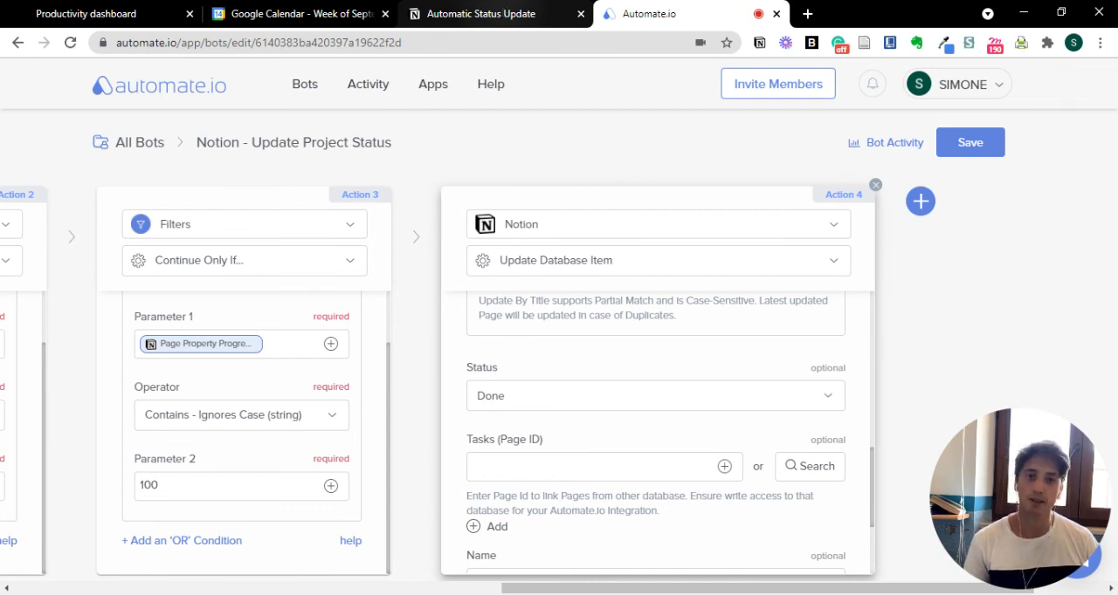
click(480, 13)
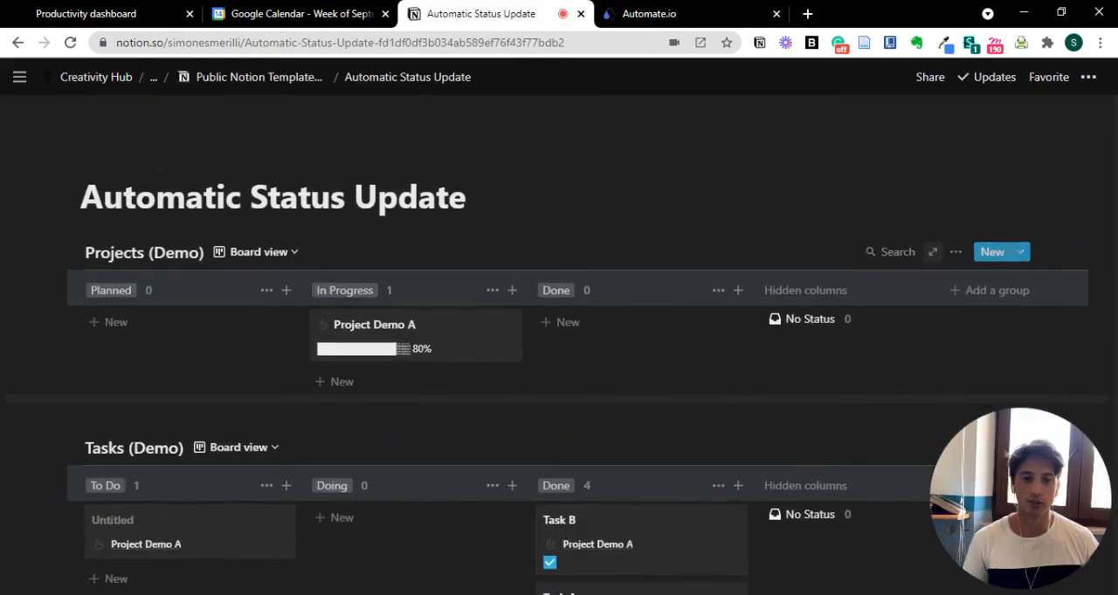
click(694, 15)
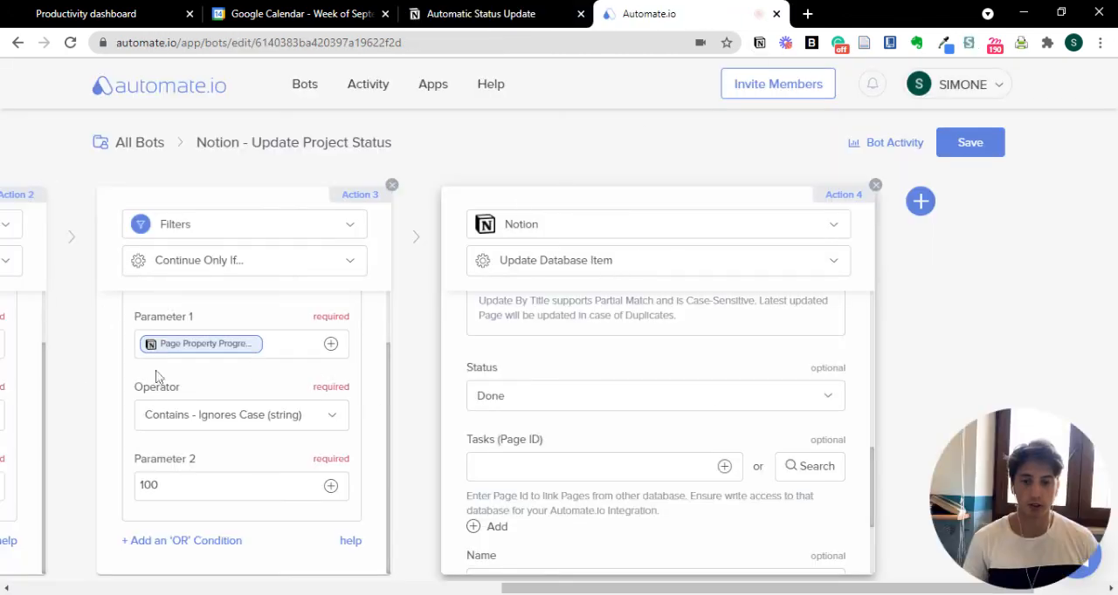
click(456, 15)
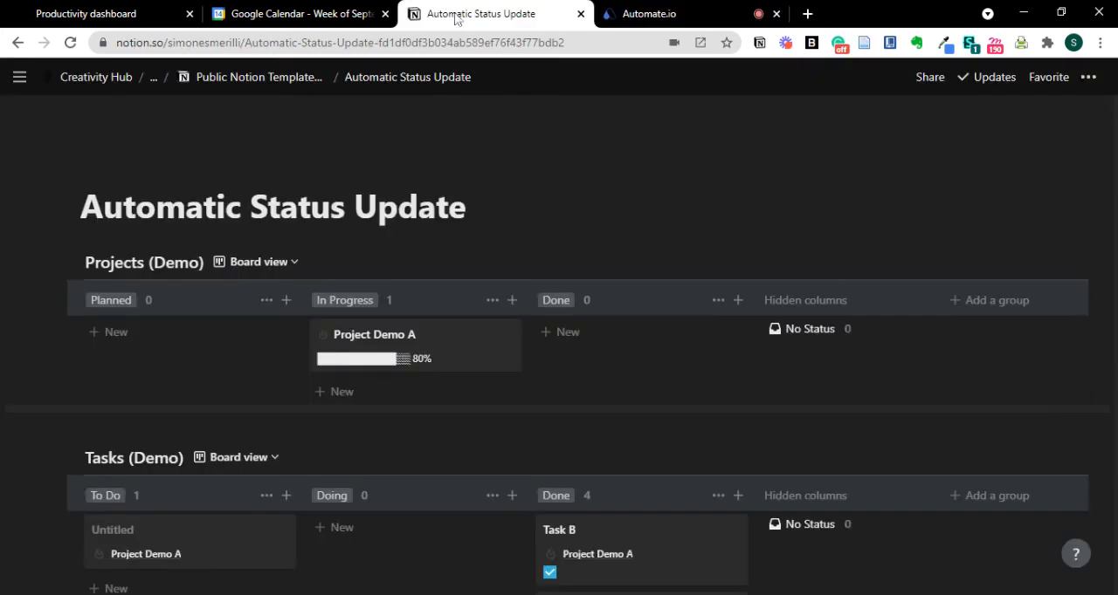
scroll(688, 258, down, 1)
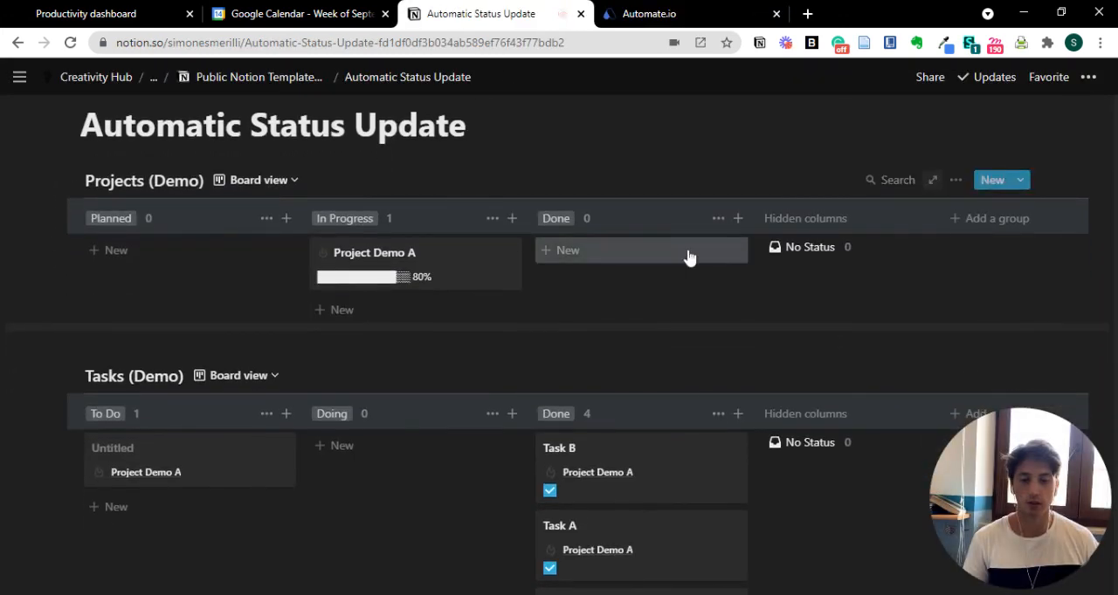